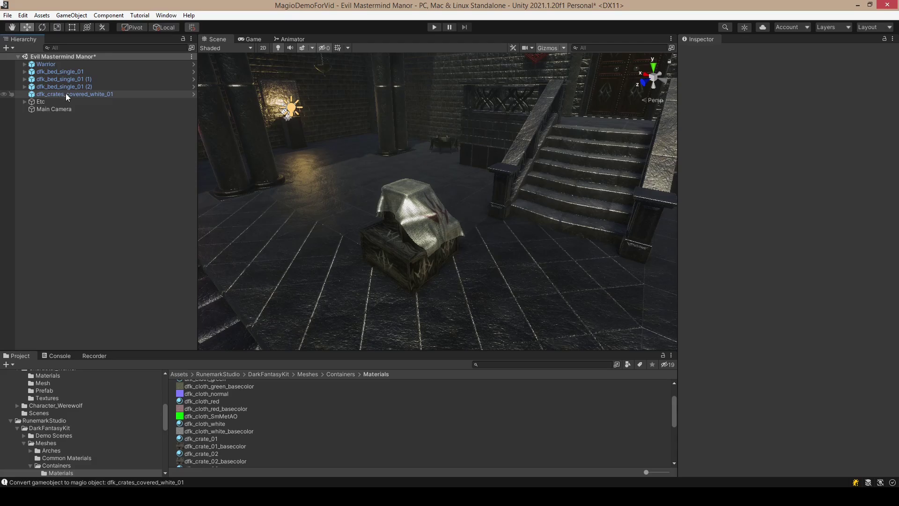
Step: Convert the covered white crates to a simple Magio object with the Mesh spawner type, including both the crate and cloth materials
left_click_drag(386, 173, 458, 172, "alt")
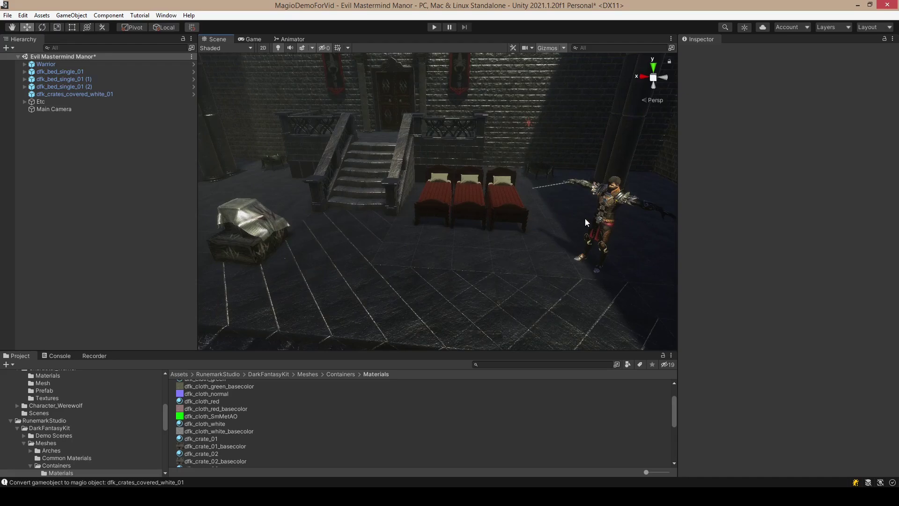
left_click_drag(586, 218, 440, 223, "alt")
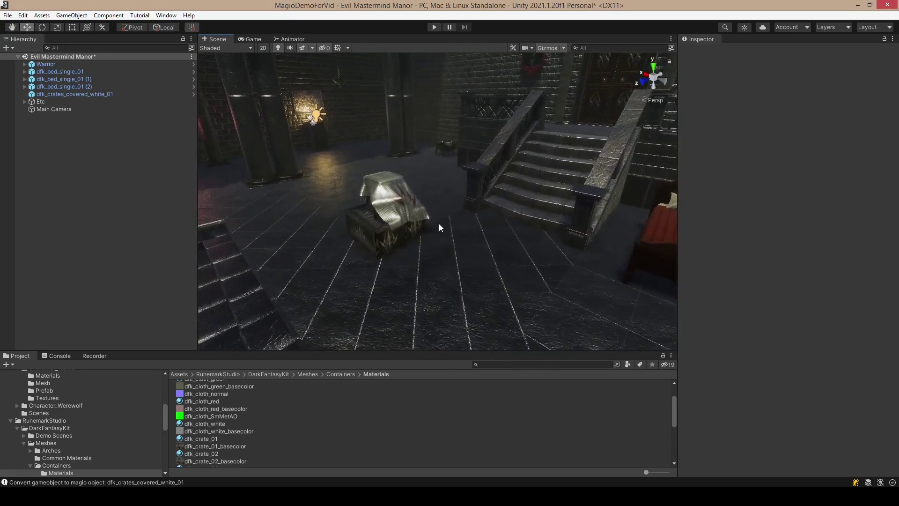
left_click(385, 219)
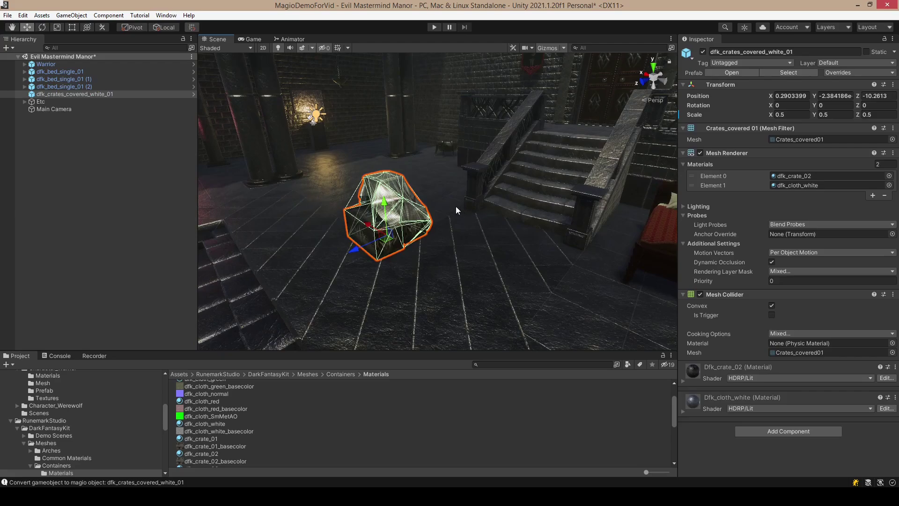
right_click(84, 95)
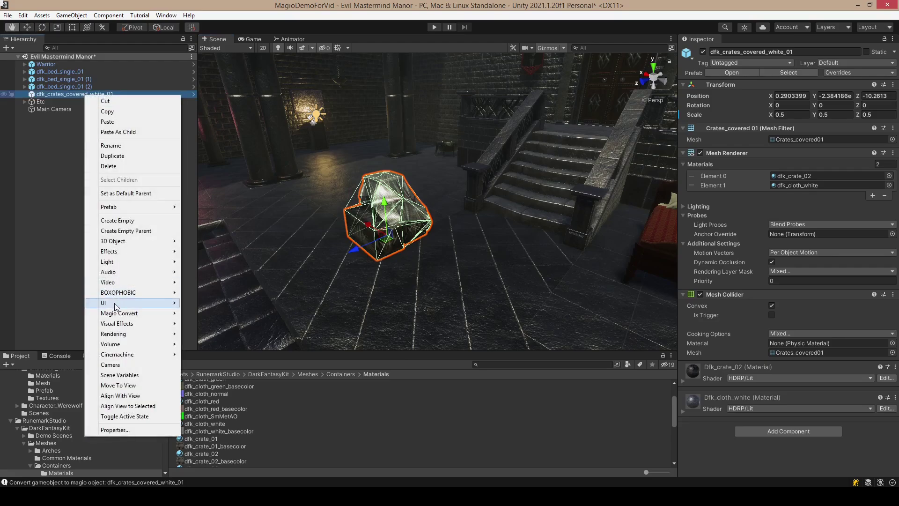
mouse_move(118, 315)
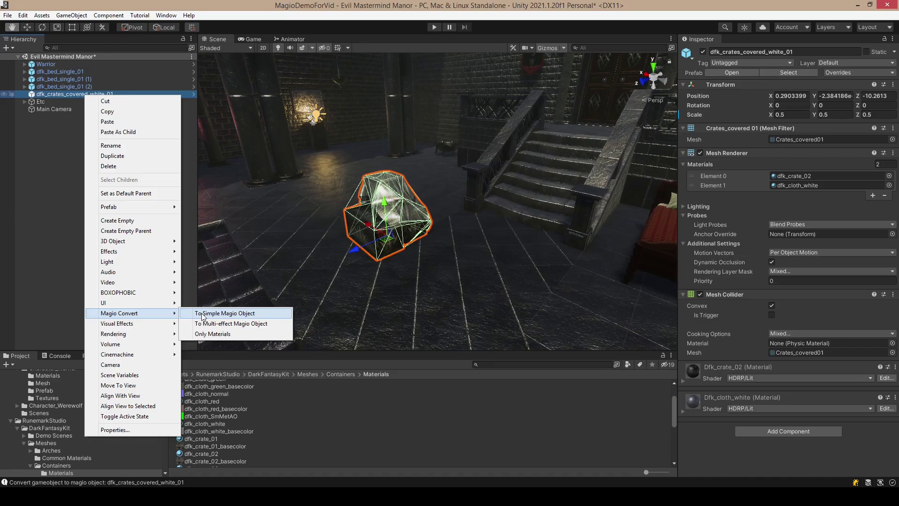
left_click(208, 317)
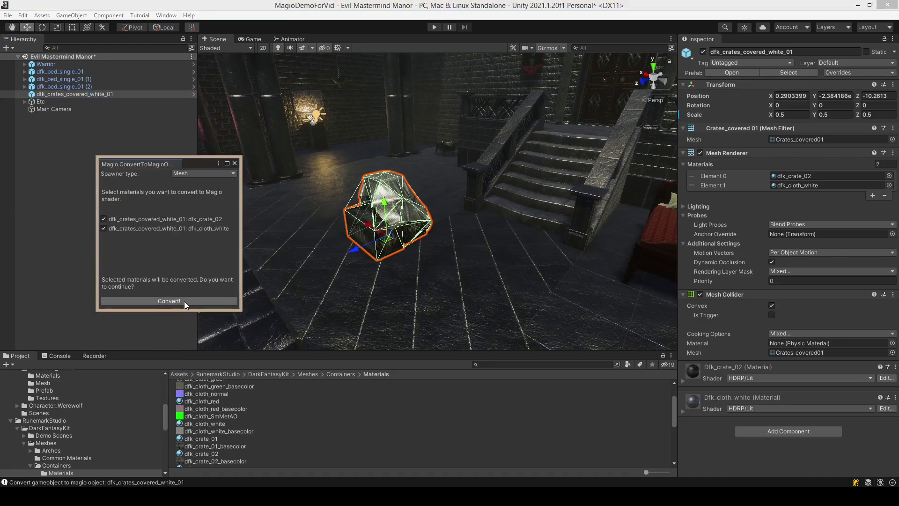
left_click(184, 302)
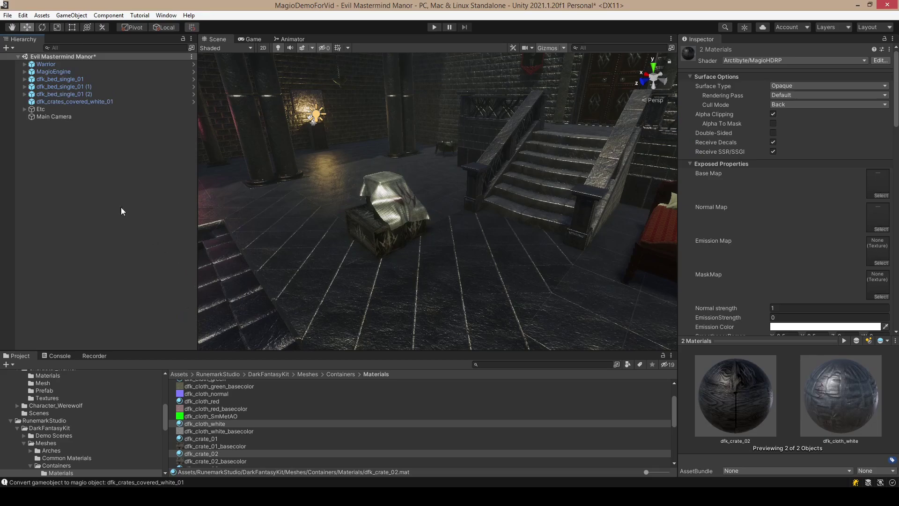
Step: Examine the converted crates' Magio system settings, including effect class, behaviour type, begin on start, ignition time and fade-out timing
left_click(78, 100)
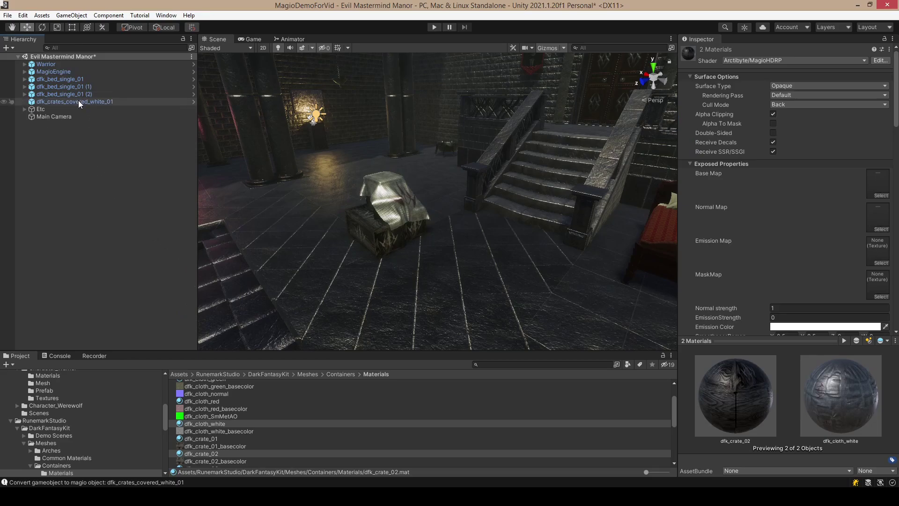
scroll(777, 300, "down", 10)
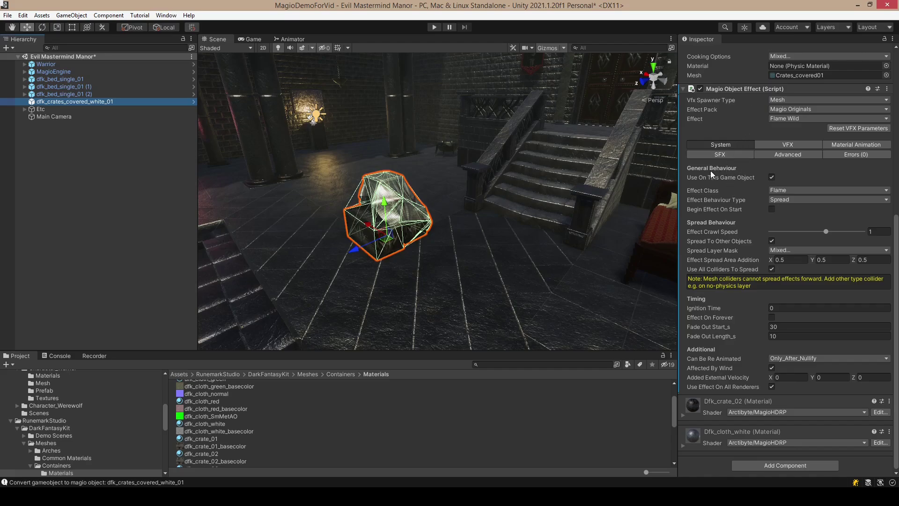
mouse_move(705, 178)
left_click(785, 189)
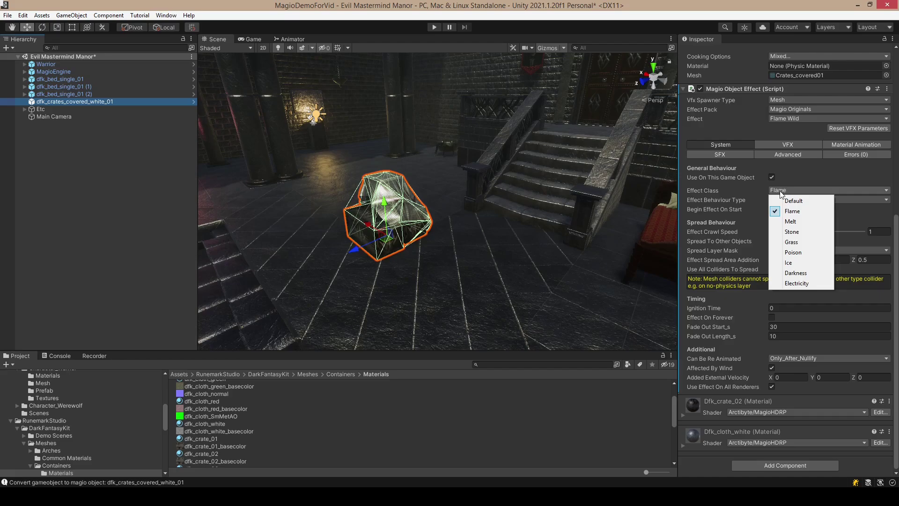
left_click(724, 195)
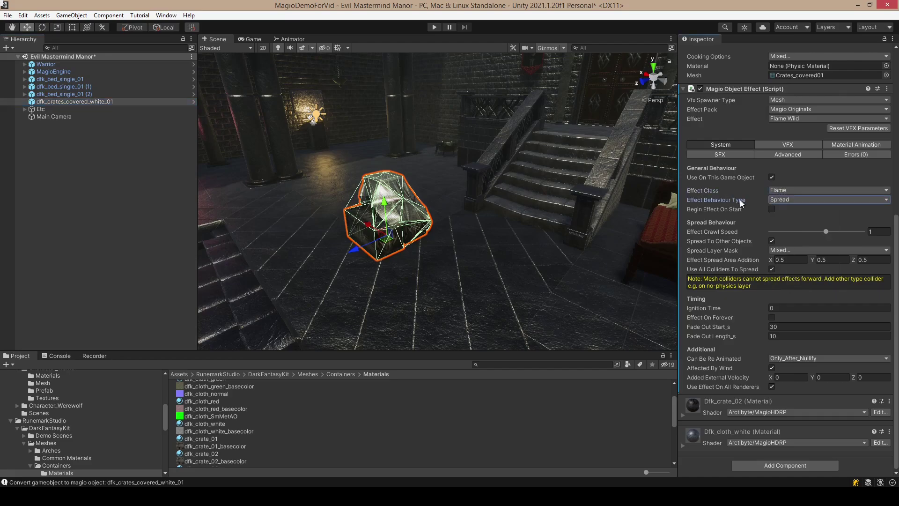
left_click(777, 200)
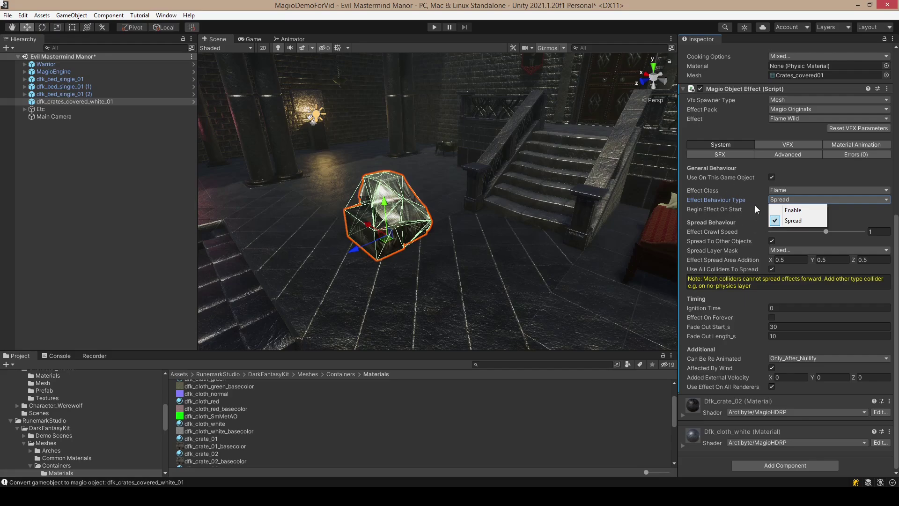
left_click(733, 207)
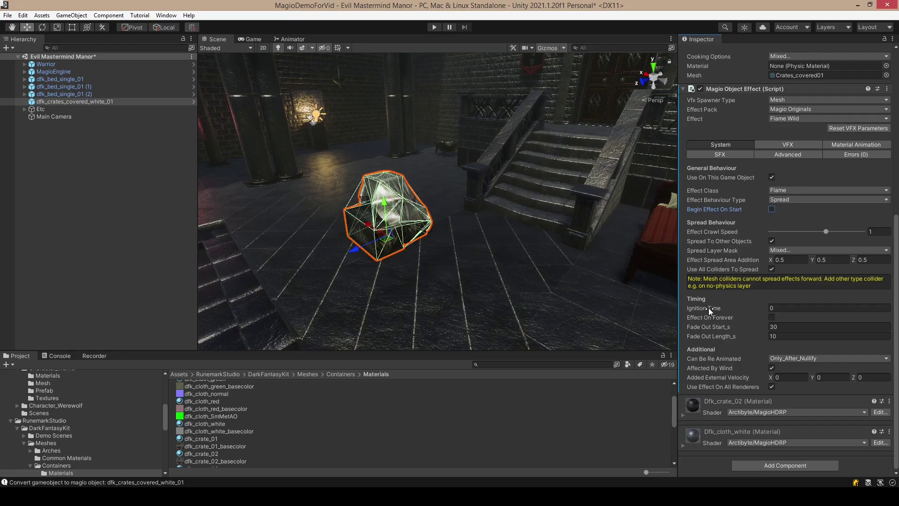
mouse_move(712, 308)
mouse_move(707, 328)
Step: Review the available VFX spawner types, effect packs and effects for the crates' Magio component
left_click(775, 100)
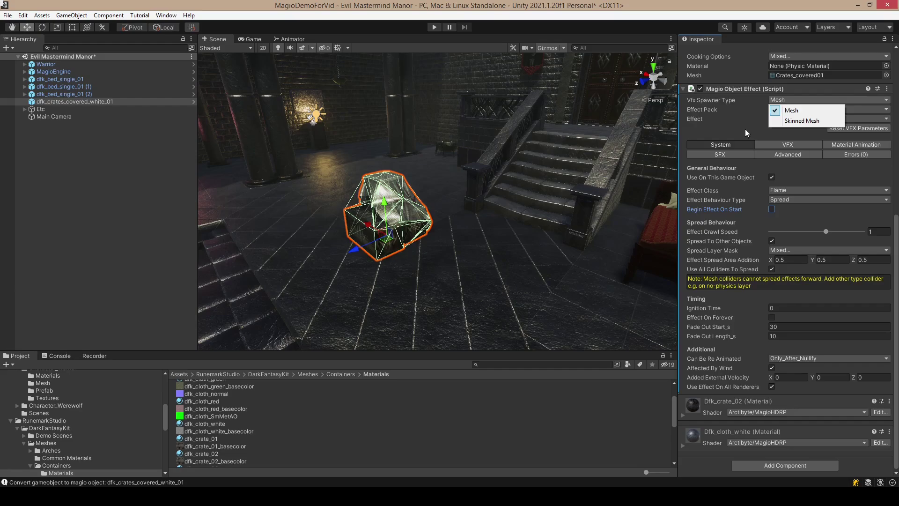
left_click(718, 130)
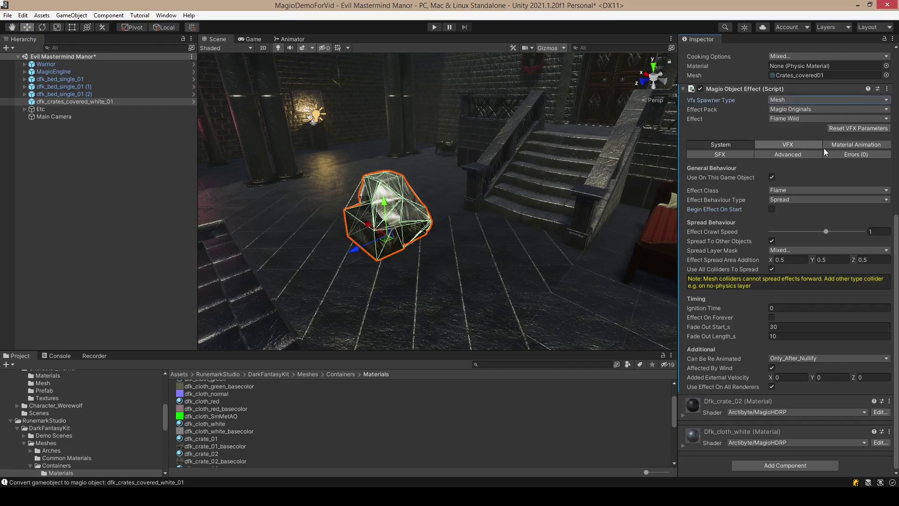
left_click(798, 109)
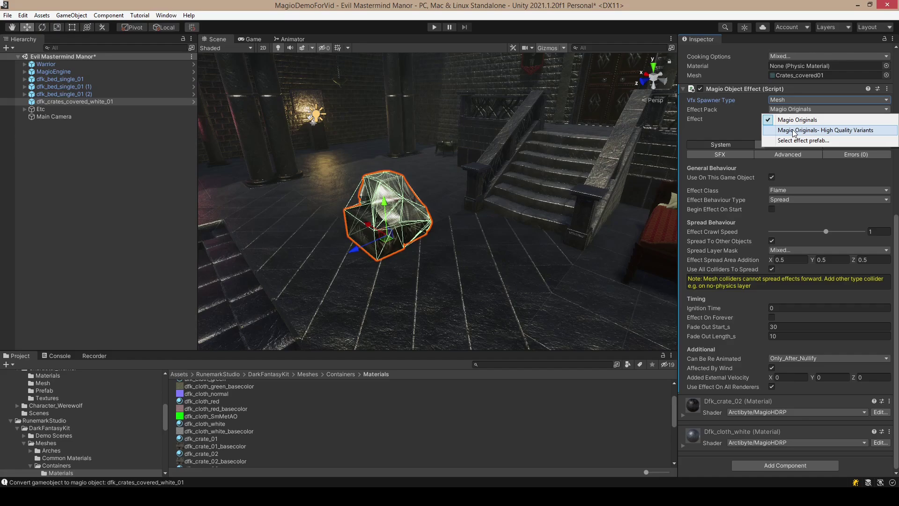
left_click(734, 132)
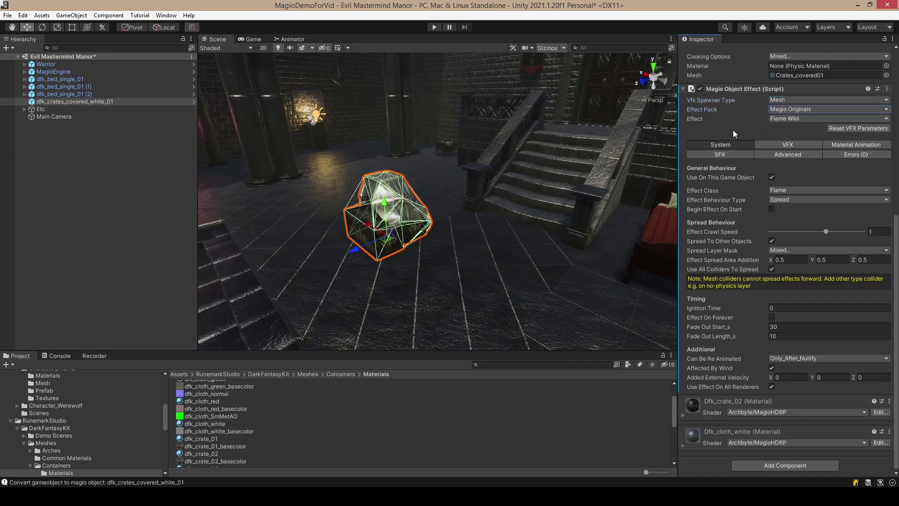
left_click(799, 119)
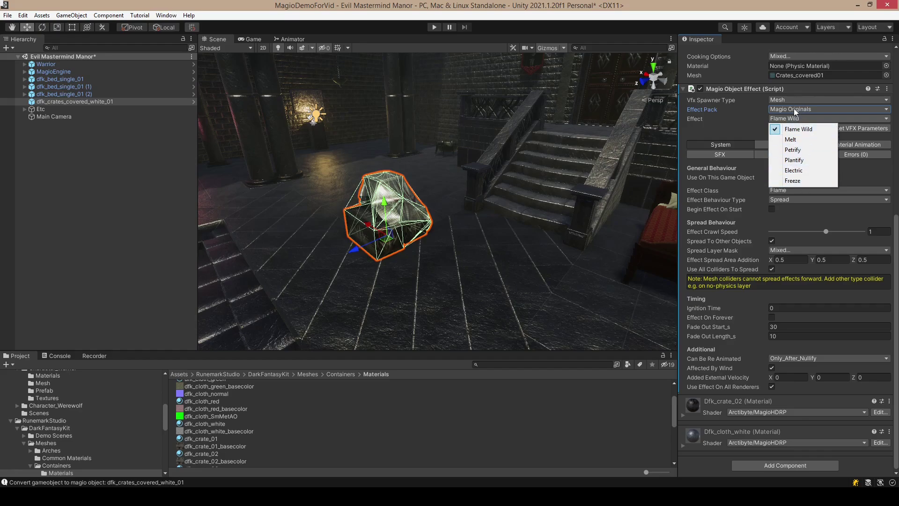
left_click(728, 133)
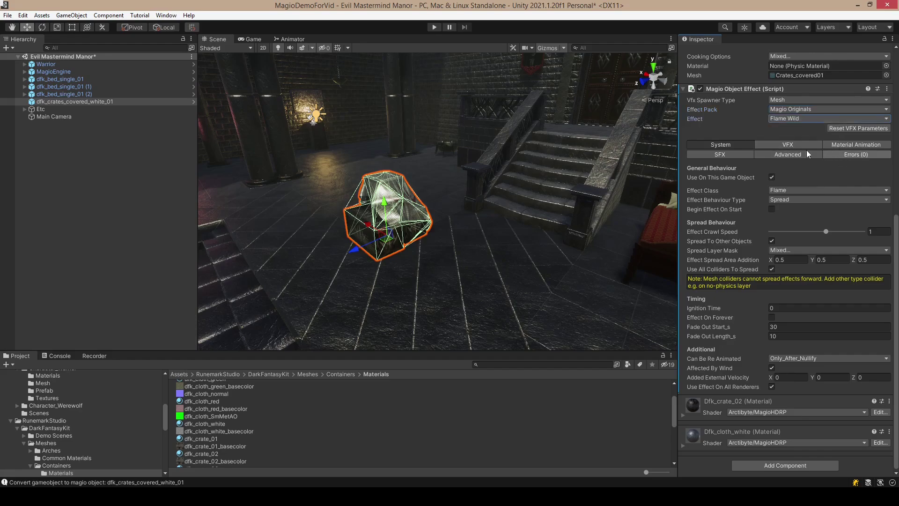
Step: Check the crates' Magio error list with the object marked Static, and turn Static off again
left_click(856, 155)
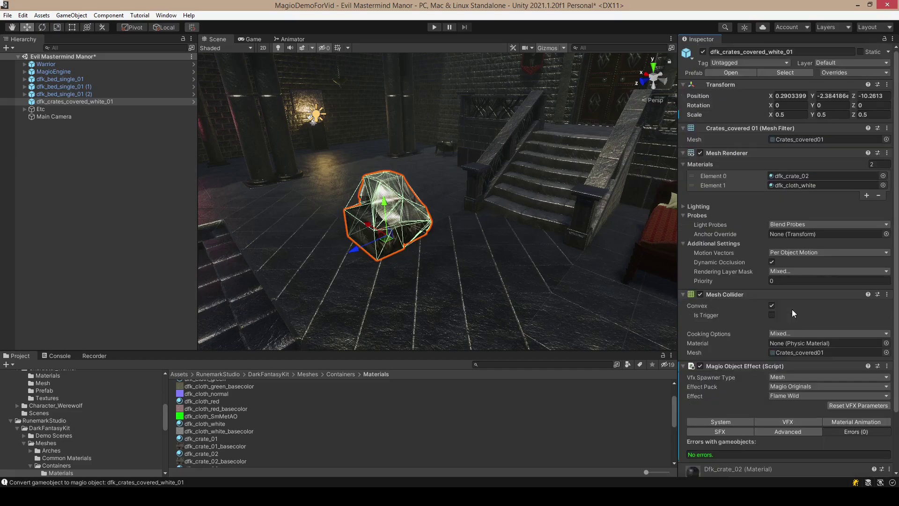
left_click(862, 50)
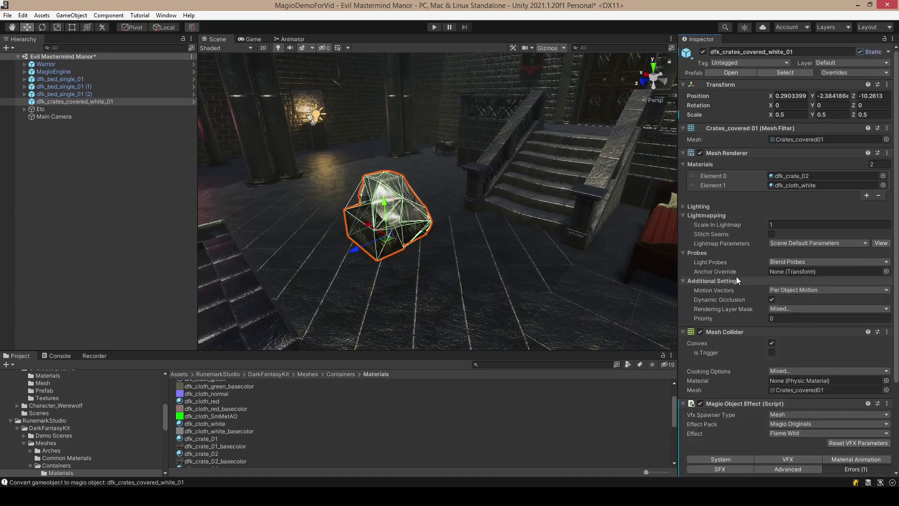
scroll(737, 276, "down", 3)
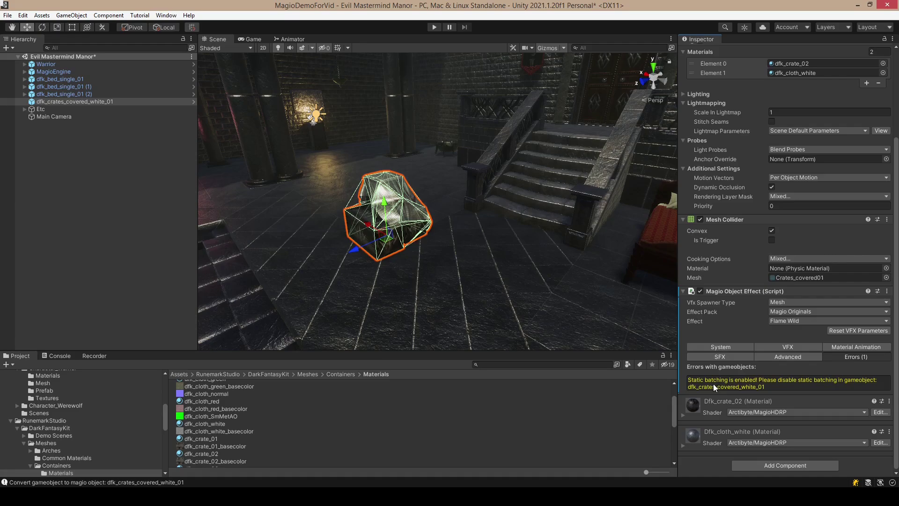
scroll(787, 356, "up", 3)
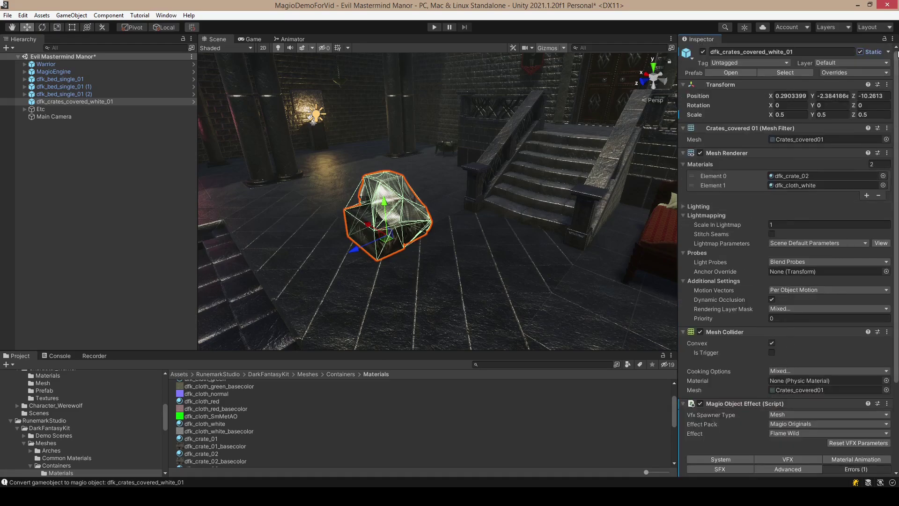
left_click(861, 51)
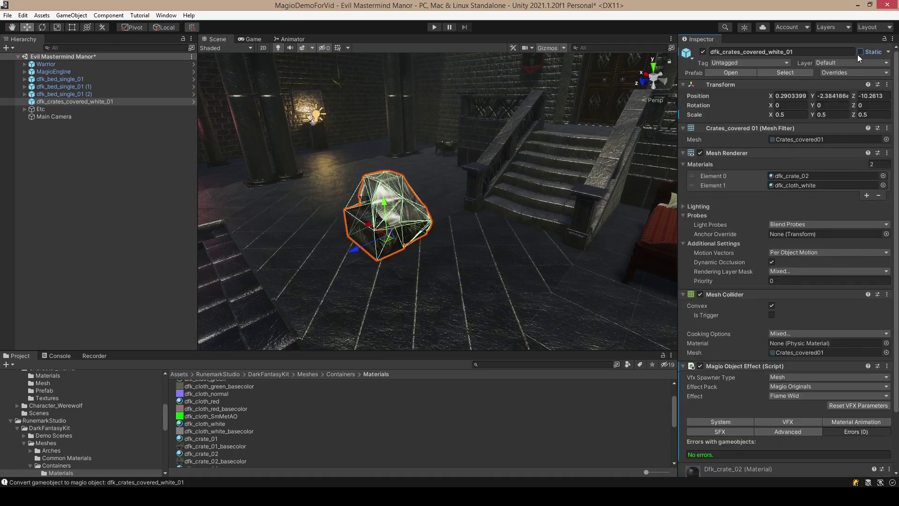
Step: Switch the crates' effect pack to Magio Originals- High Quality Variants
scroll(819, 169, "down", 2)
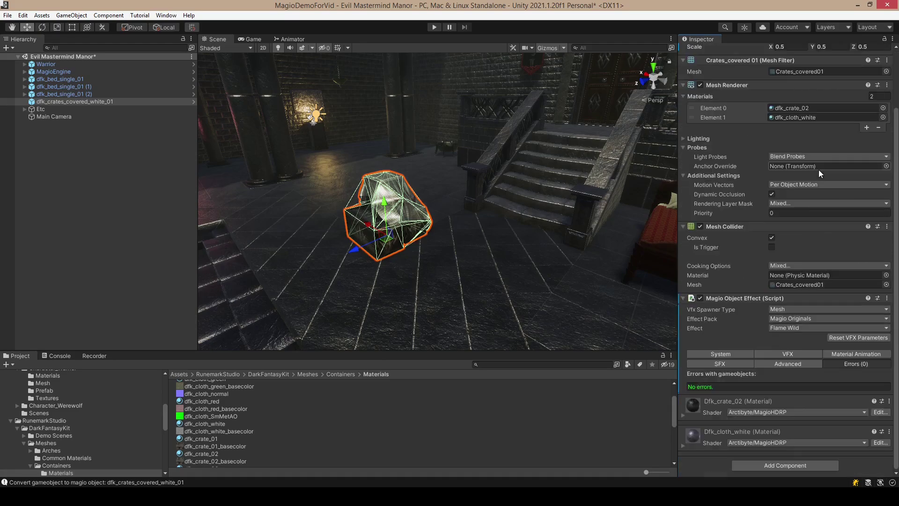
left_click(743, 352)
scroll(749, 325, "down", 3)
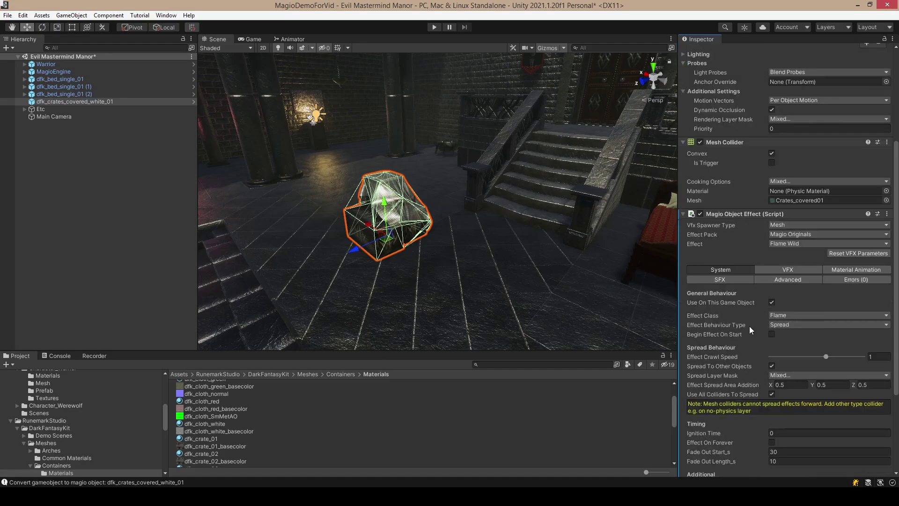
left_click(783, 234)
left_click(790, 258)
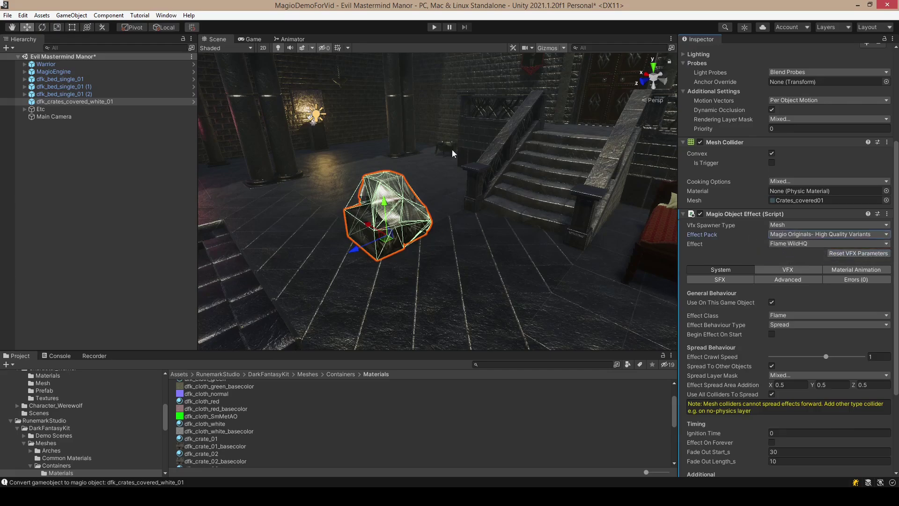
Step: While previewing the VFX, set FlameLength to 0.53, FlameParticleMultiplier to 0.83, FlameParticleSize to 1.33 and SmokeAlpha to 0.06; stop the preview
left_click(788, 270)
scroll(746, 266, "down", 6)
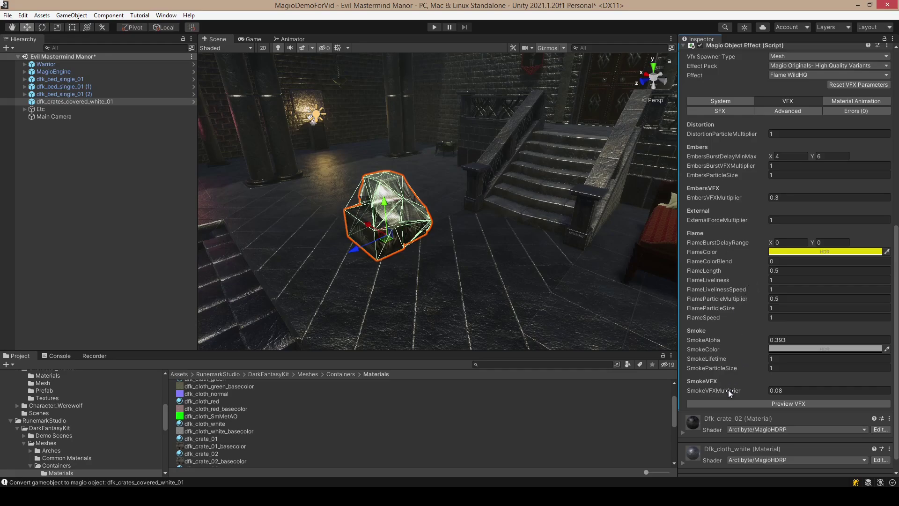
left_click(771, 404)
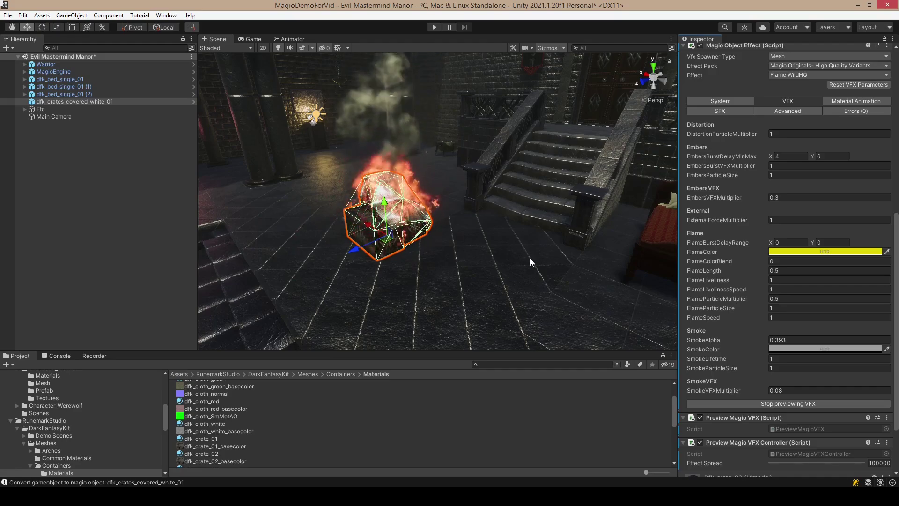
left_click(717, 307)
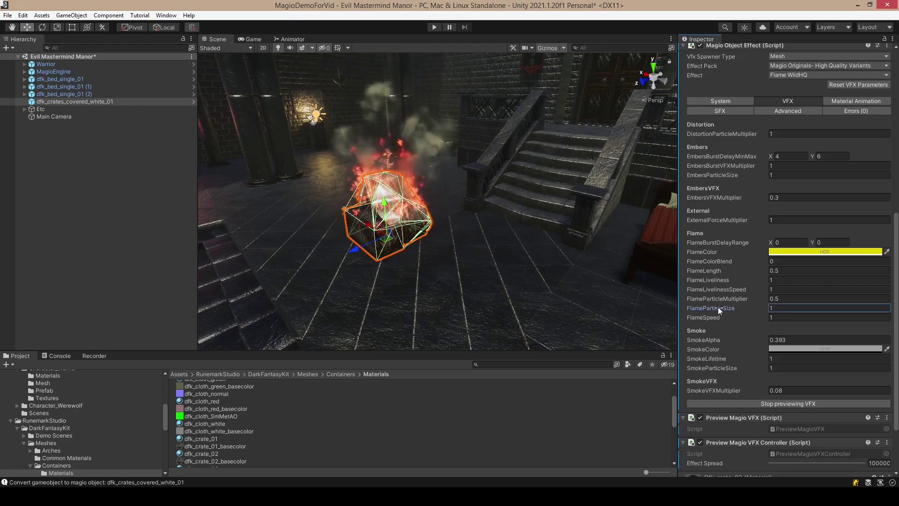
mouse_move(718, 307)
left_mouse_down()
mouse_move(727, 306)
mouse_move(716, 270)
mouse_move(731, 299)
left_mouse_up()
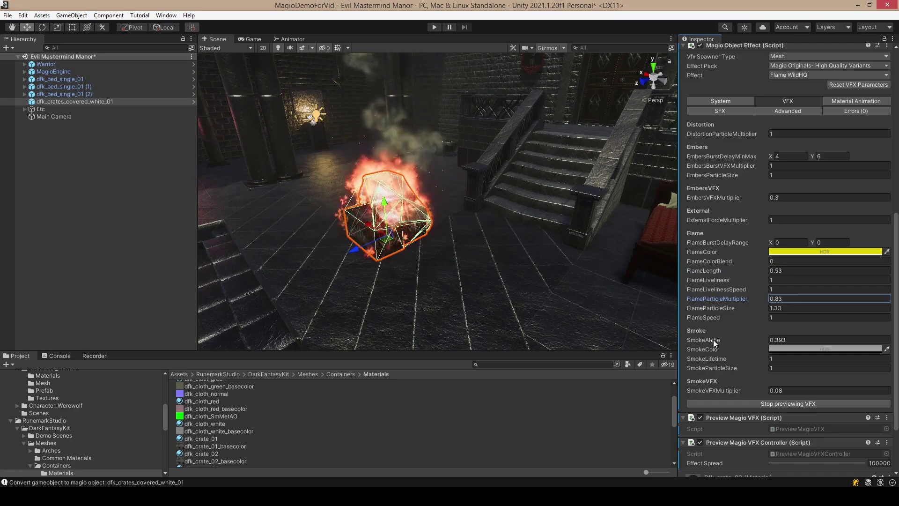
left_click_drag(713, 339, 711, 339)
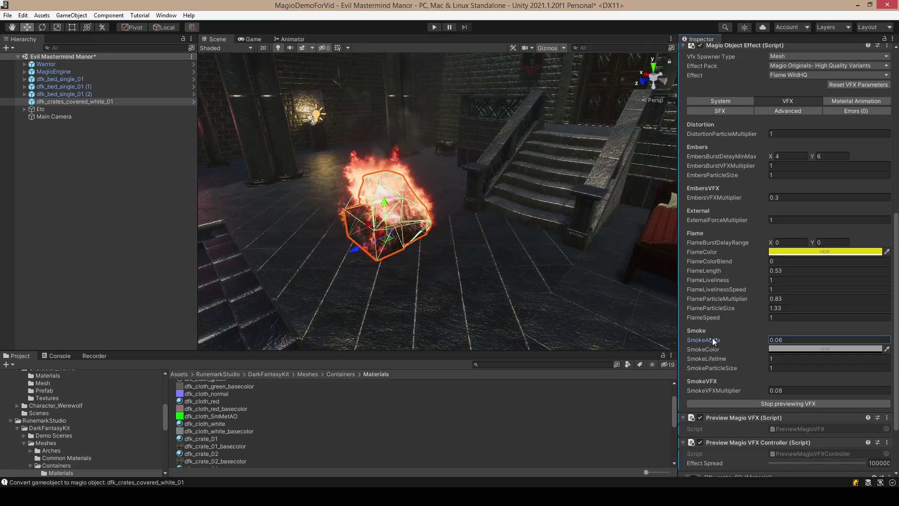
left_click(772, 404)
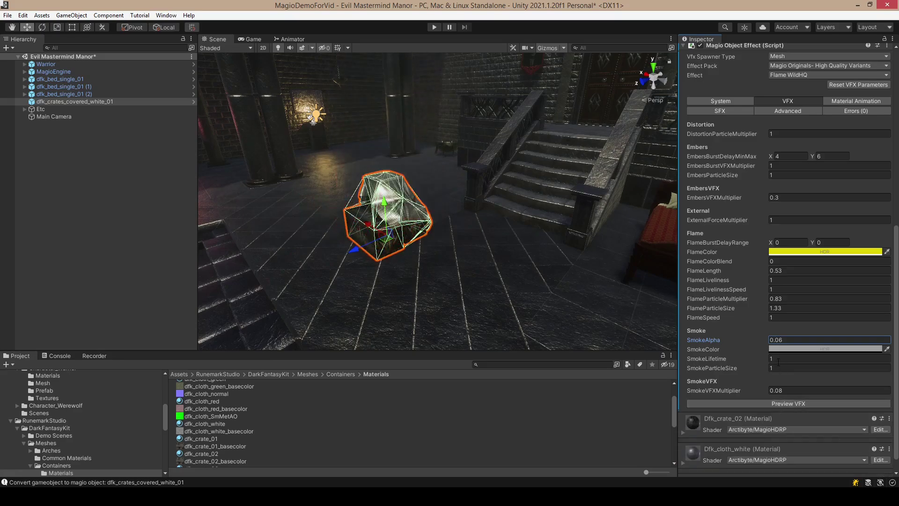
Step: Review the crates' material animation settings and start the material animation preview
left_click(836, 101)
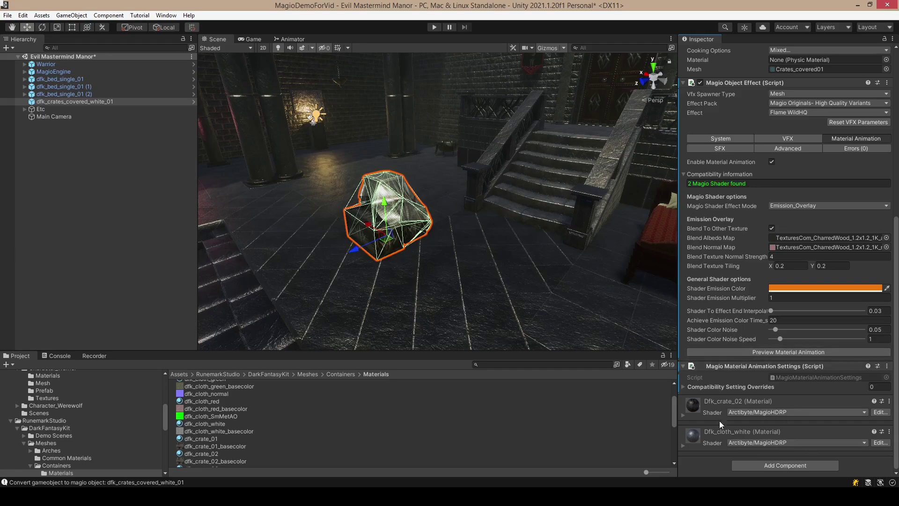
left_click(781, 139)
left_click(861, 140)
left_click(752, 351)
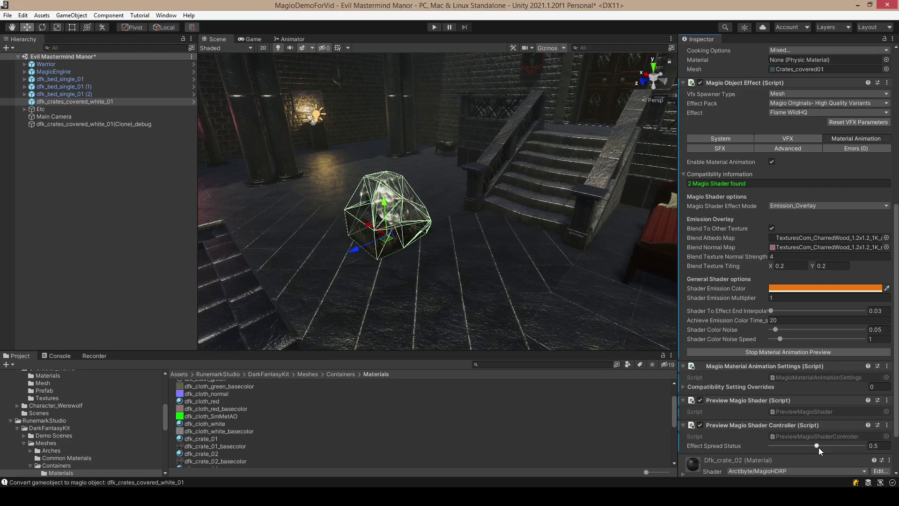
Step: Set the crates' Shader Emission Multiplier to 10000 and preview the material animation at an Effect Spread Status of about 0.338
left_click(775, 298)
type("500")
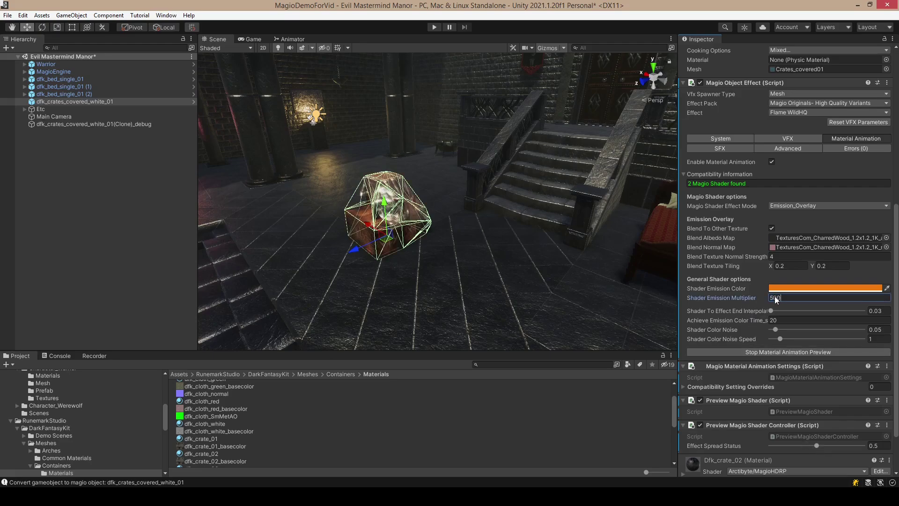
type("00")
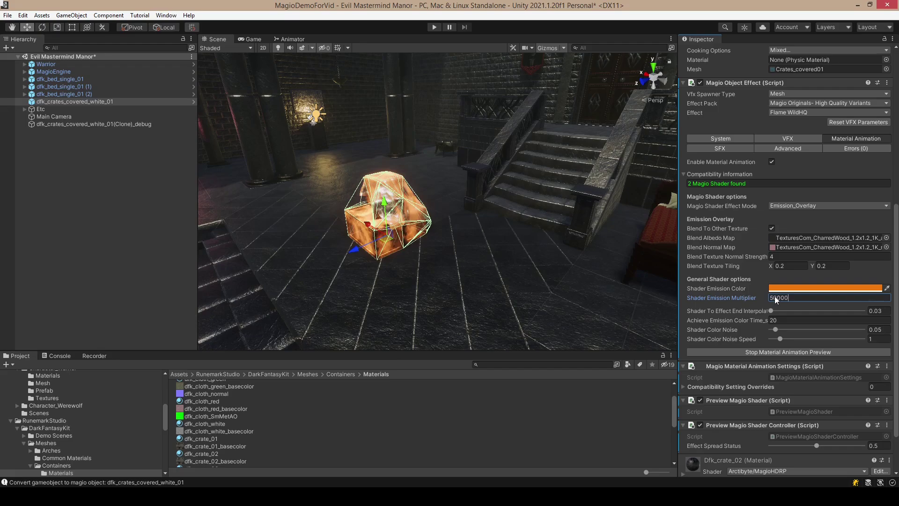
key("BackSpace")
type("1")
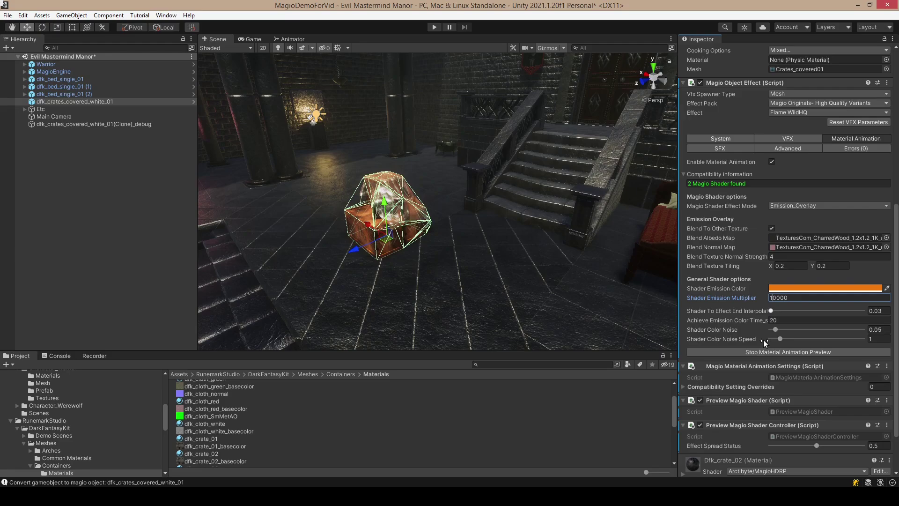
left_click_drag(669, 321, 524, 220, "alt")
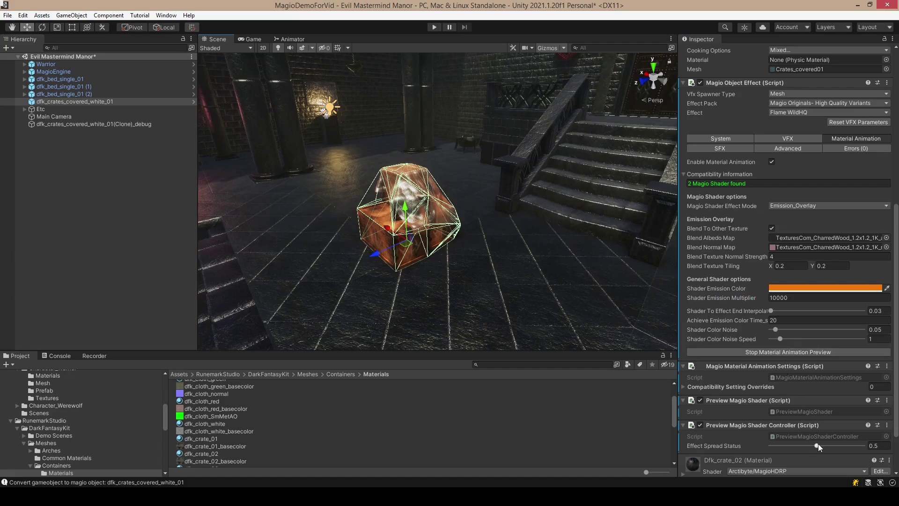
mouse_move(817, 444)
left_mouse_down()
mouse_move(769, 445)
mouse_move(874, 442)
mouse_move(769, 445)
mouse_move(802, 443)
left_mouse_up()
Step: Try the Dissolve shader effect mode on the crates, scrubbing Effect Spread Status to 0 and then up to about 0.03
left_click(803, 204)
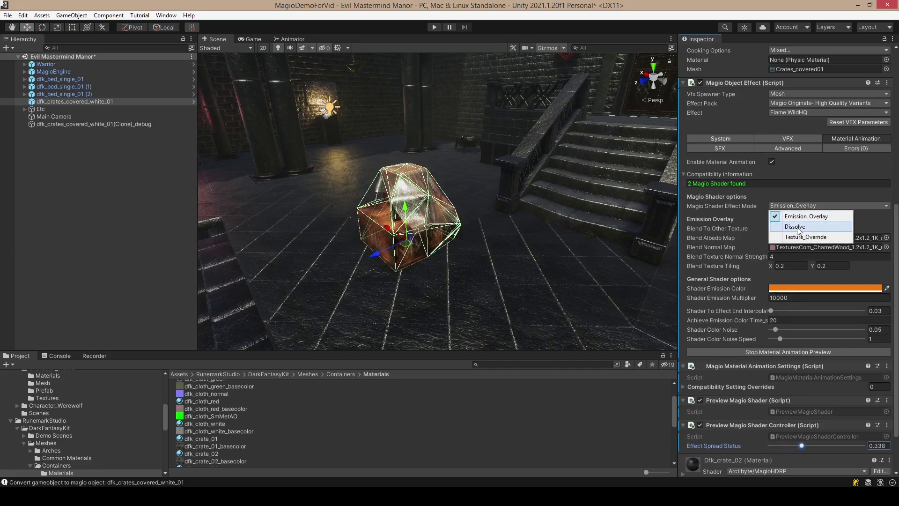
left_click(798, 228)
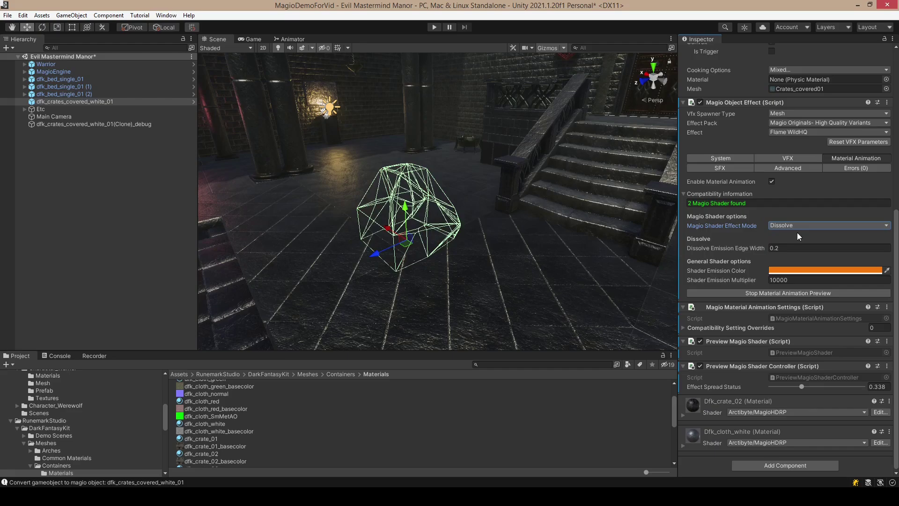
left_click_drag(801, 387, 767, 387)
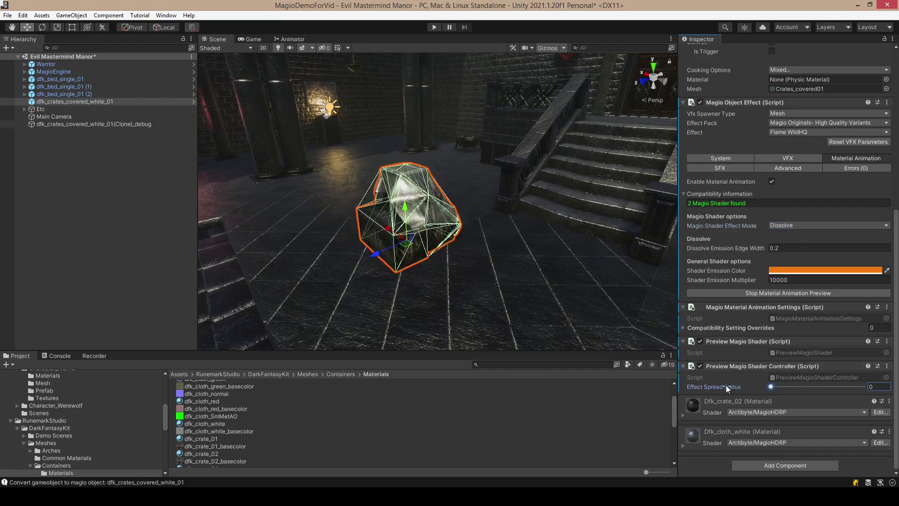
left_click(771, 385)
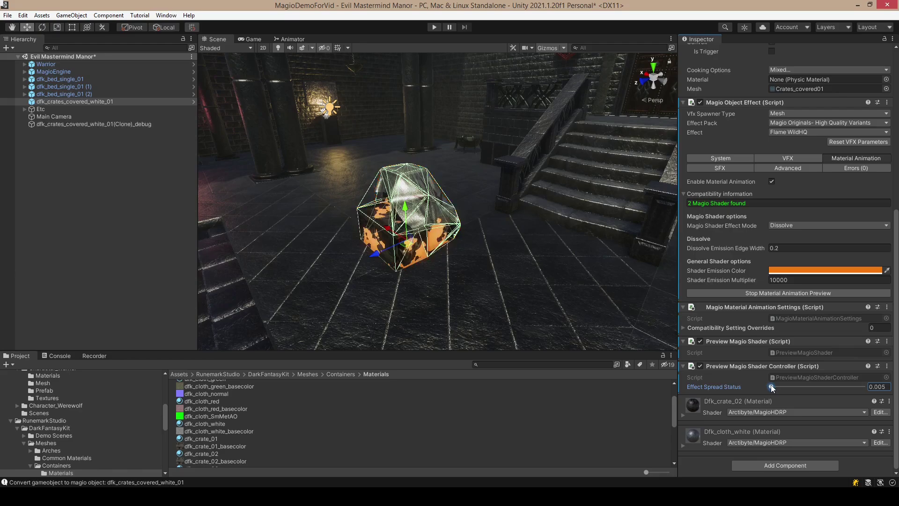
left_click_drag(771, 384, 775, 384)
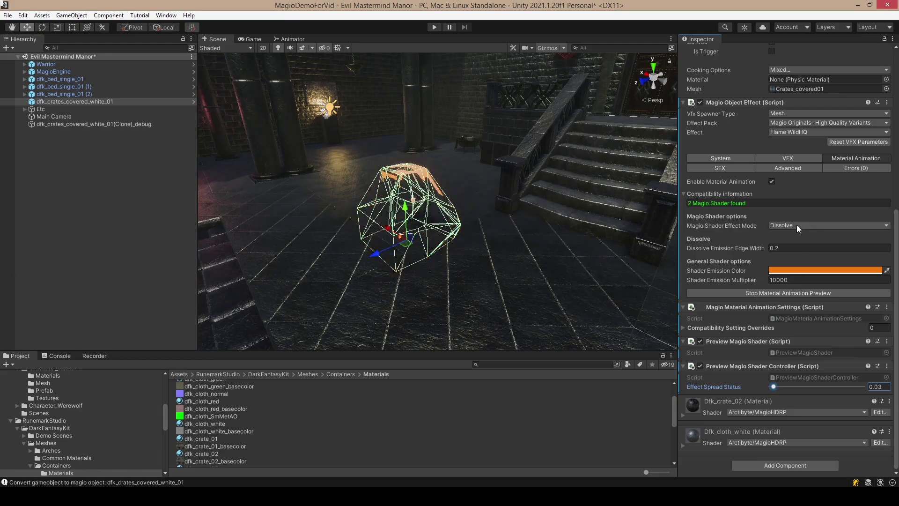
Step: Try the Texture_Override shader effect mode with Effect Spread Status at 0, then return the mode to Emission_Overlay
left_click(797, 226)
left_click(802, 254)
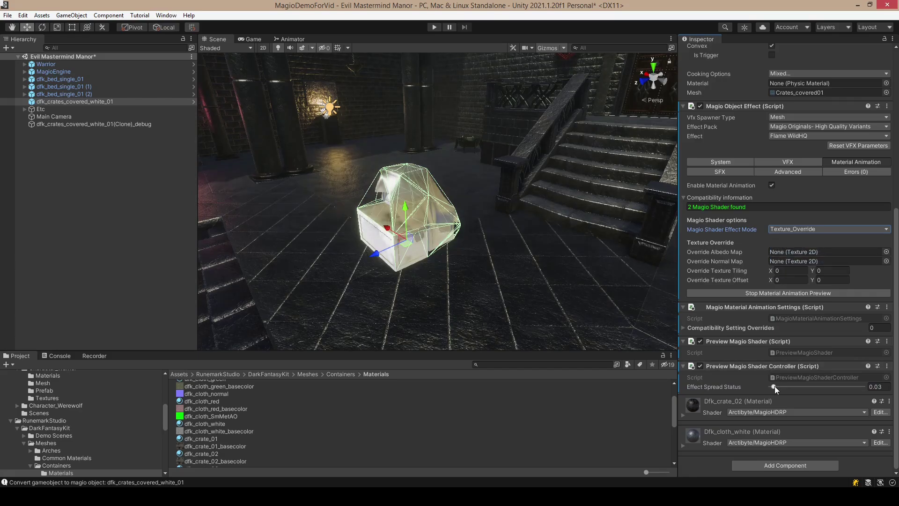
left_click_drag(775, 387, 720, 387)
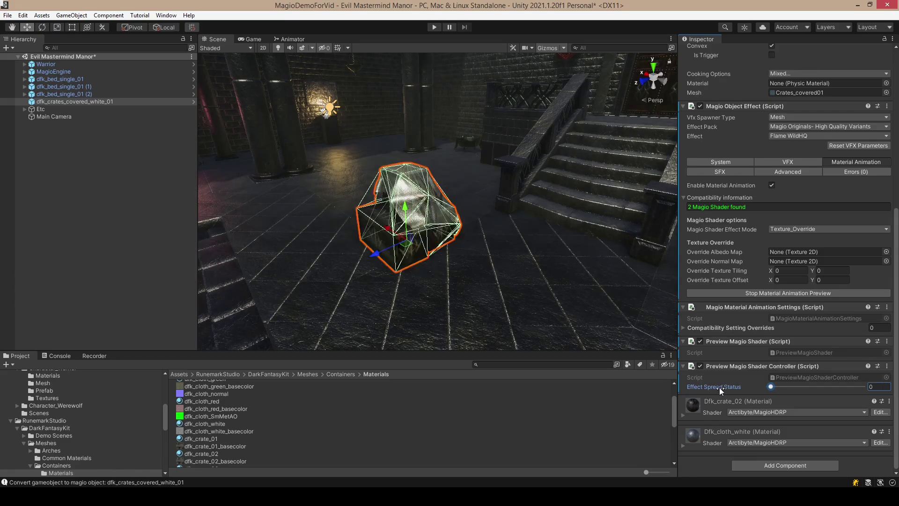
left_click(794, 229)
left_click(793, 240)
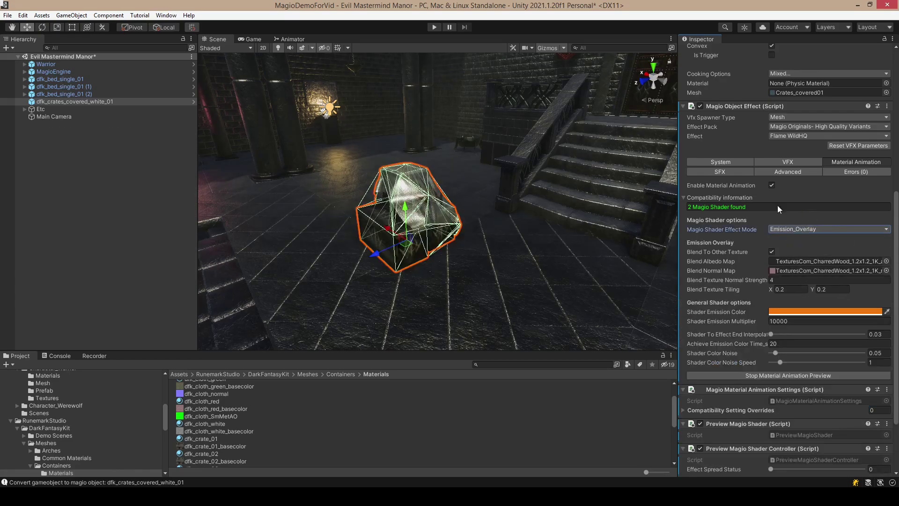
Step: Switch the crates' effect to PlantifyHQ, restart the material animation preview, scrub its Effect Spread Status, and stop the preview
left_click(800, 137)
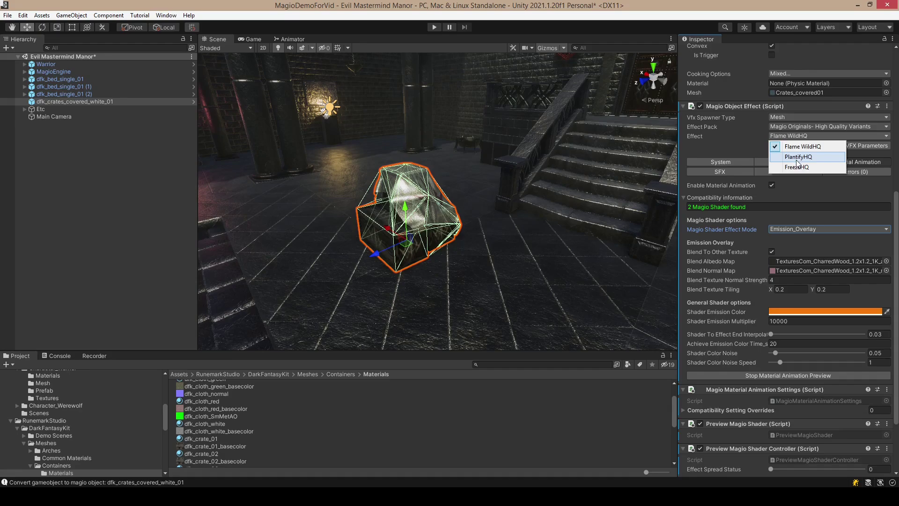
left_click(797, 157)
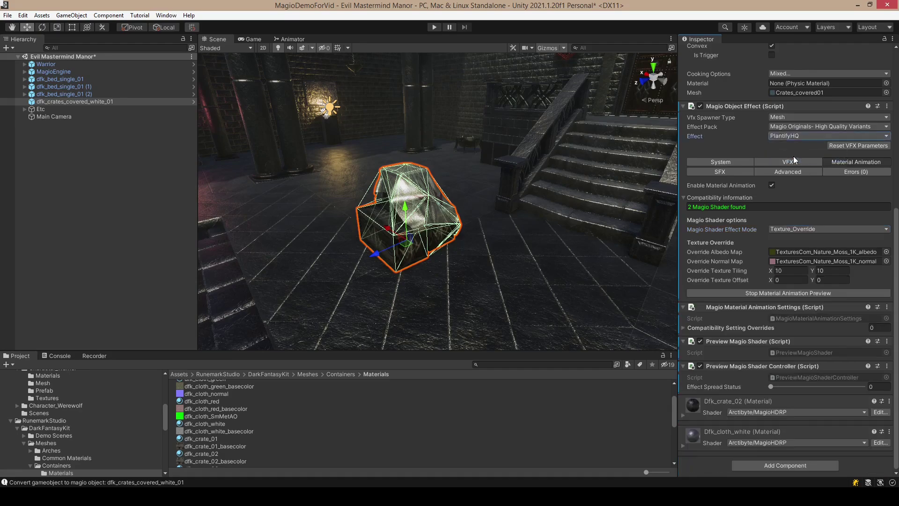
left_click(768, 293)
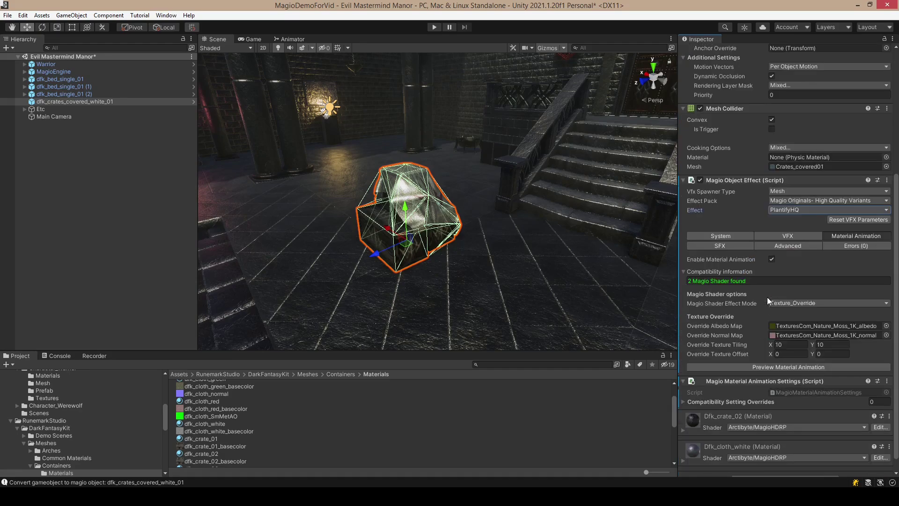
left_click(769, 367)
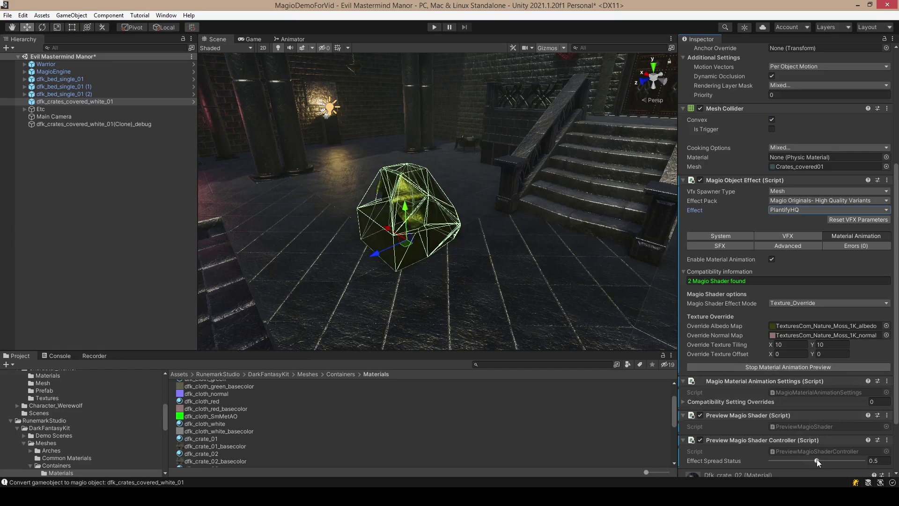
left_click_drag(817, 460, 778, 461)
left_click(792, 367)
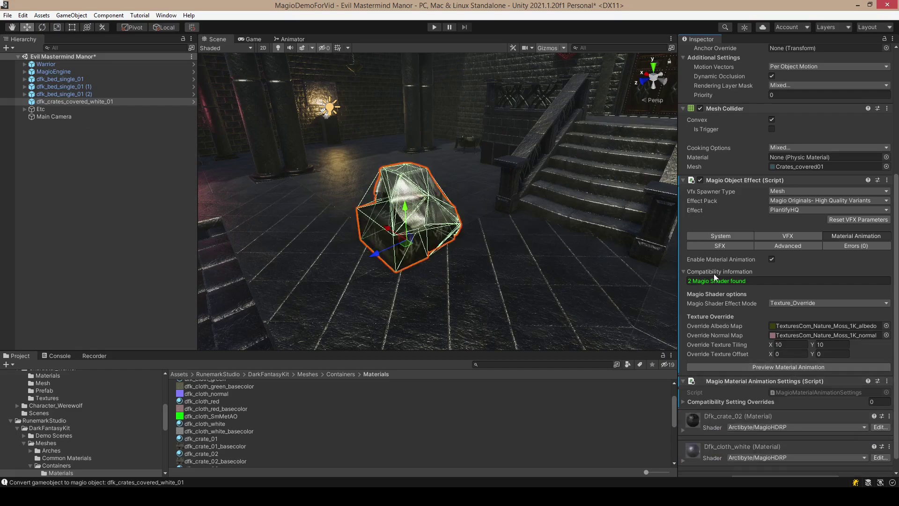
Step: Enable Begin Effect On Start for the crates' PlantifyHQ effect and test it by running and stopping the scene
left_click(733, 238)
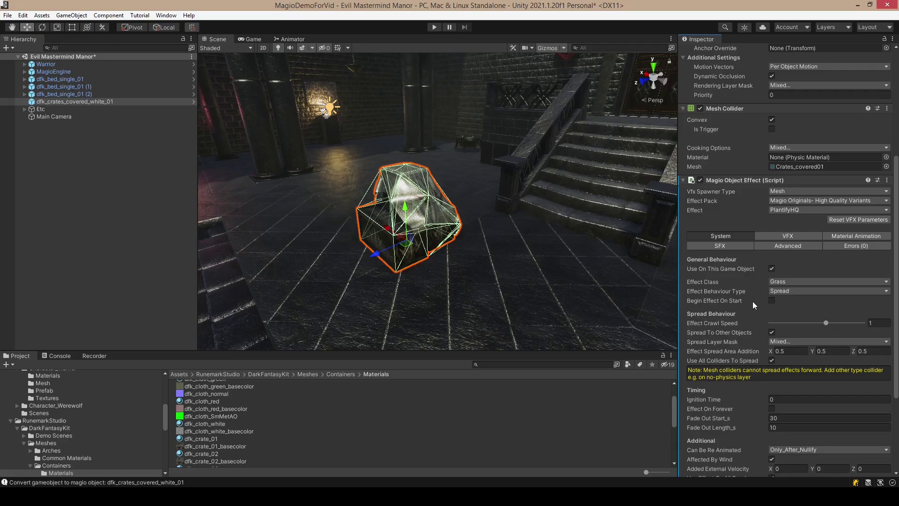
left_click(771, 300)
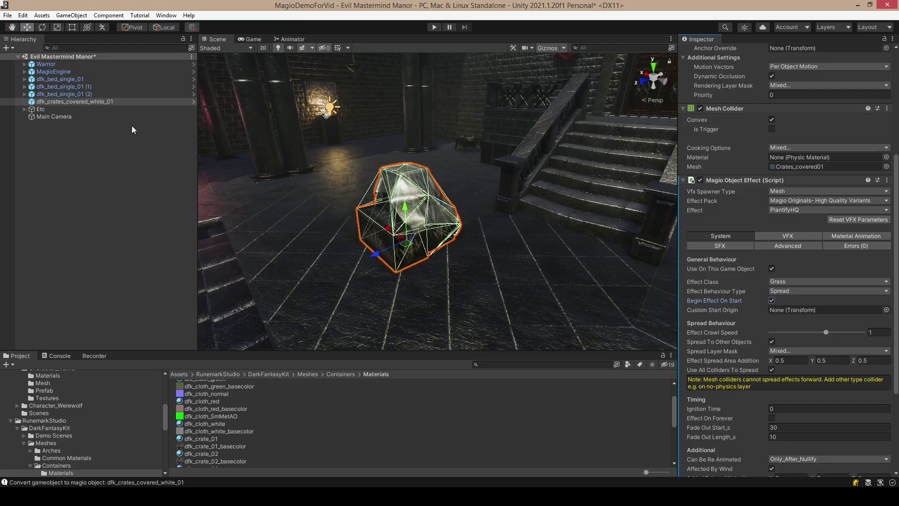
left_click(436, 27)
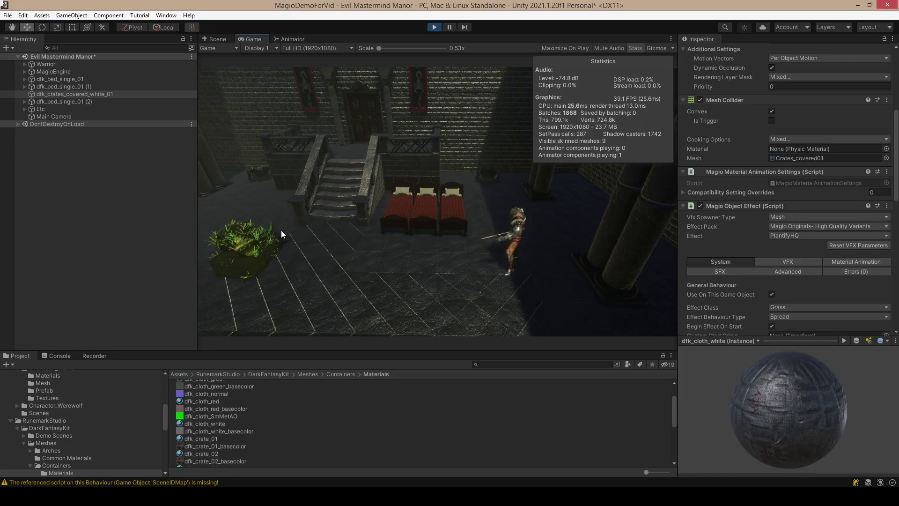
left_click(434, 27)
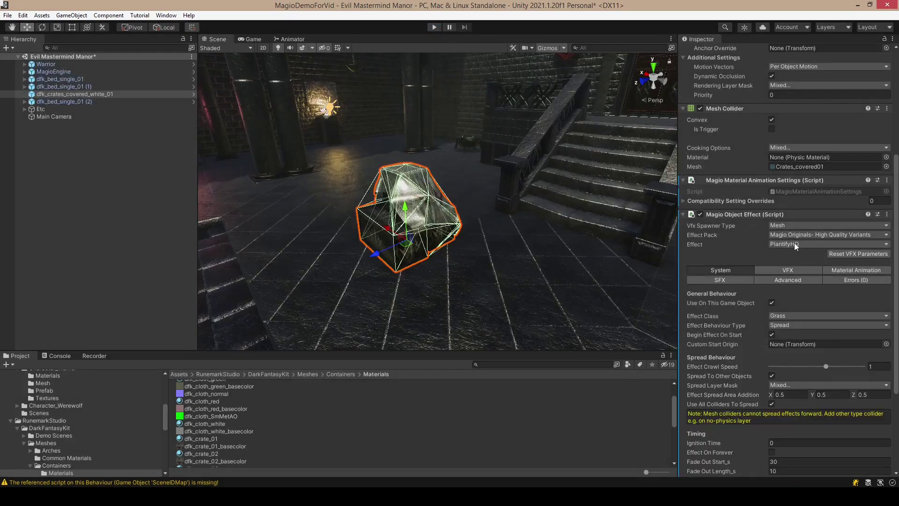
Step: Set the crates' effect back to Flame WildHQ and turn off Begin Effect On Start
left_click(795, 242)
left_click(780, 253)
scroll(786, 281, "down", 4)
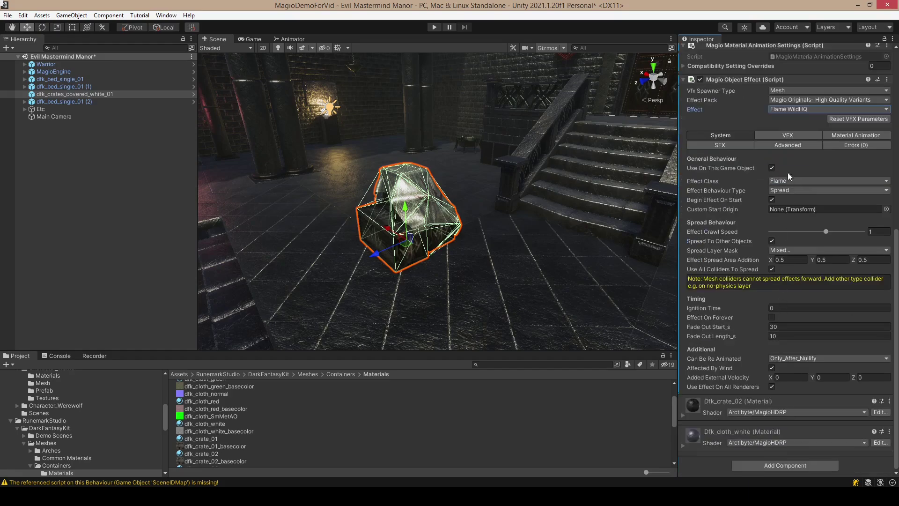
left_click(778, 136)
left_click(729, 136)
left_click(772, 200)
Step: Move dfk_crates_covered_white_01 below dfk_bed_single_01 (2) in the scene's object order
mouse_move(437, 190)
right_mouse_down()
mouse_move(457, 177)
mouse_move(438, 188)
right_mouse_up()
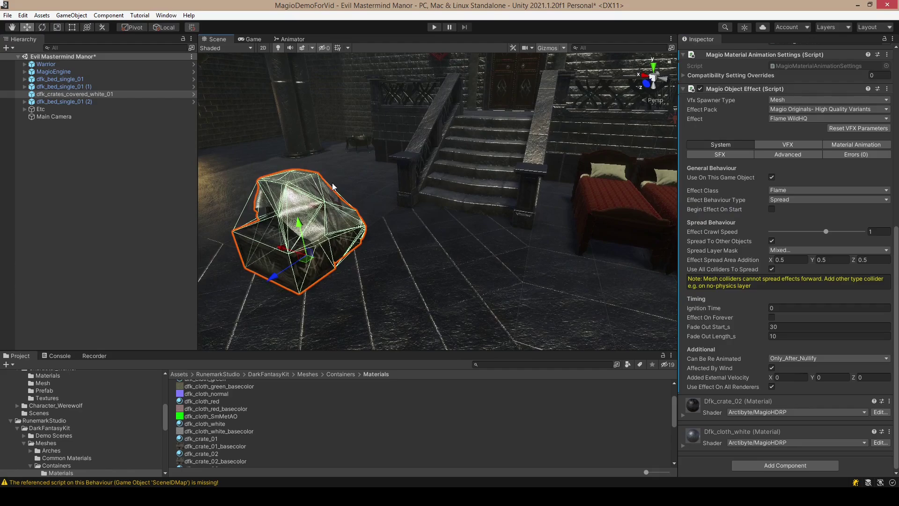
right_click_drag(285, 221, 365, 193)
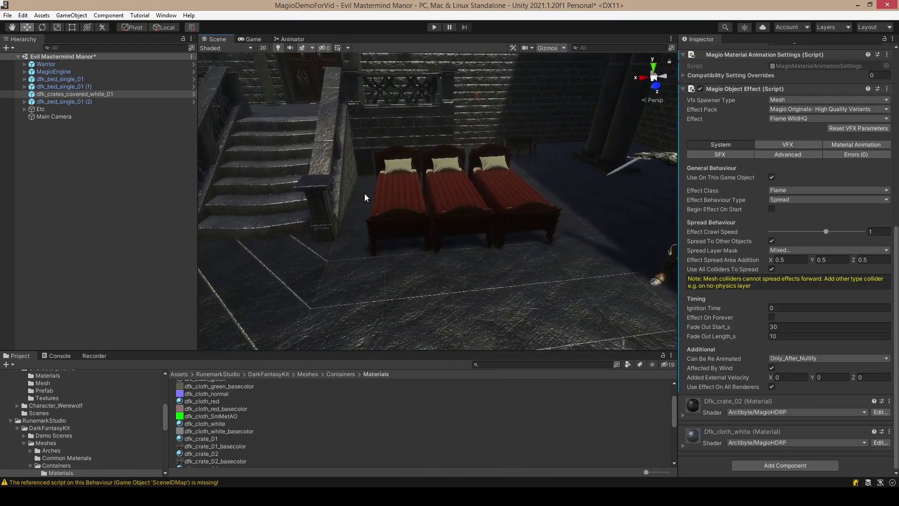
left_click(55, 100)
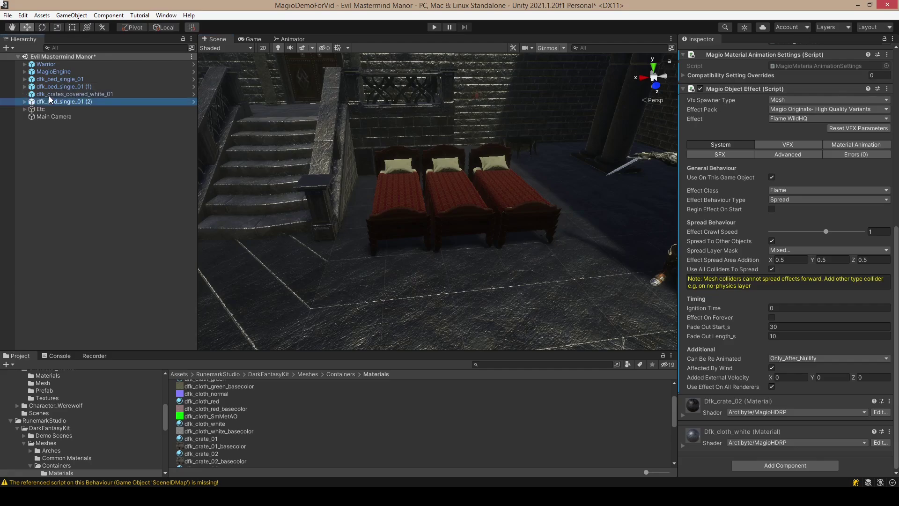
left_click_drag(50, 94, 60, 102)
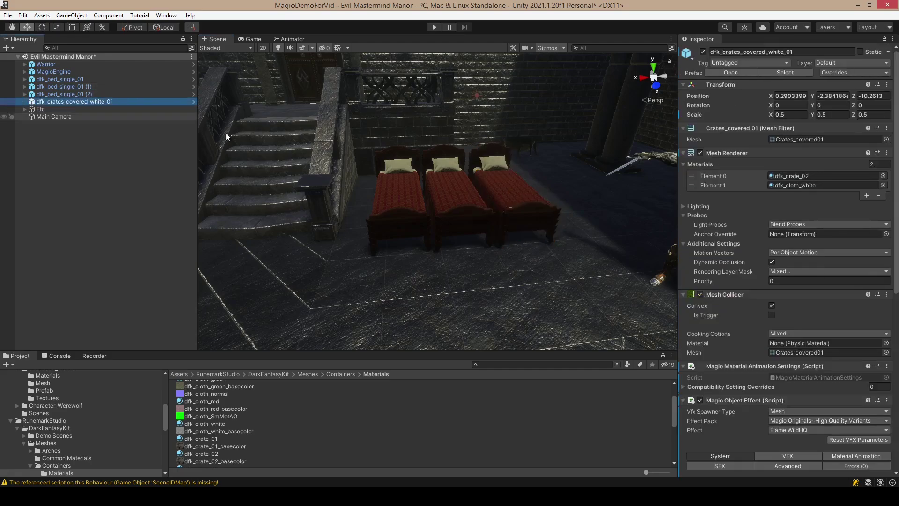
key("f")
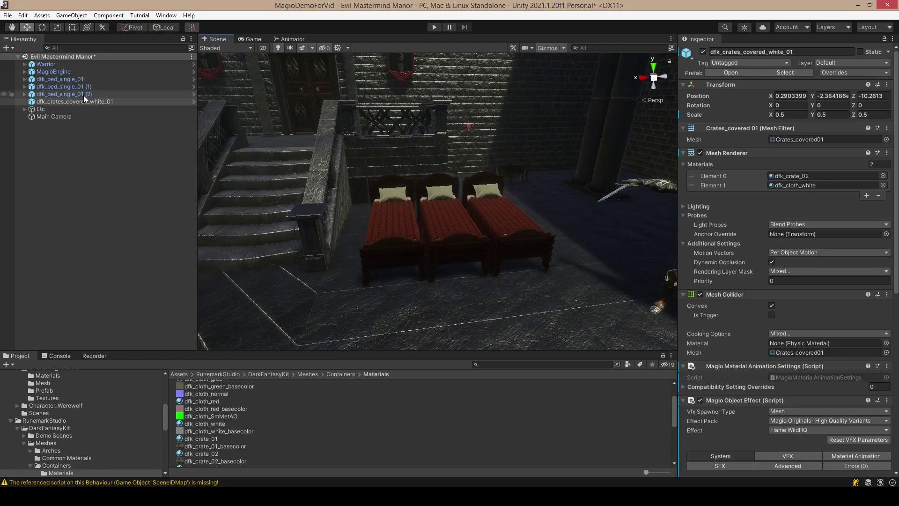
Step: Convert the three dfk_bed_single_01 beds to multi-effect Magio objects with the Mesh spawner type and all listed materials included
left_click(83, 95)
left_click(74, 80, "shift")
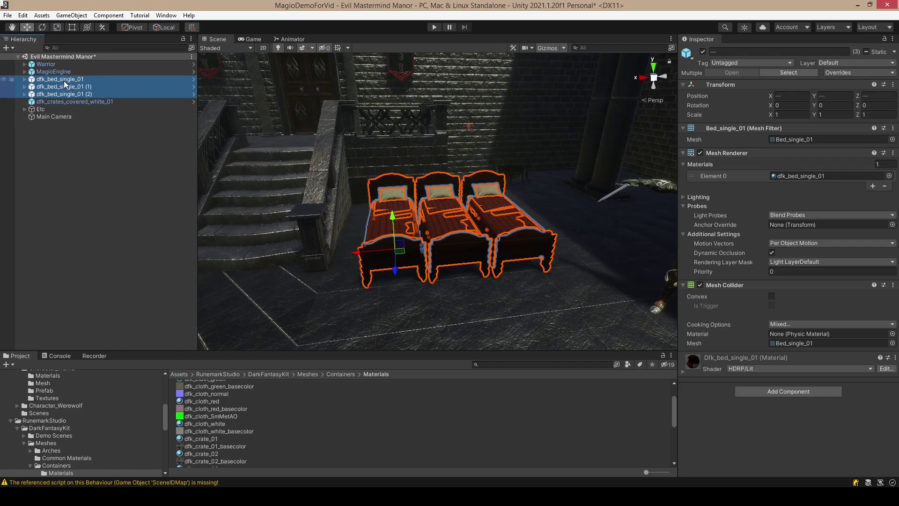
right_click(65, 89)
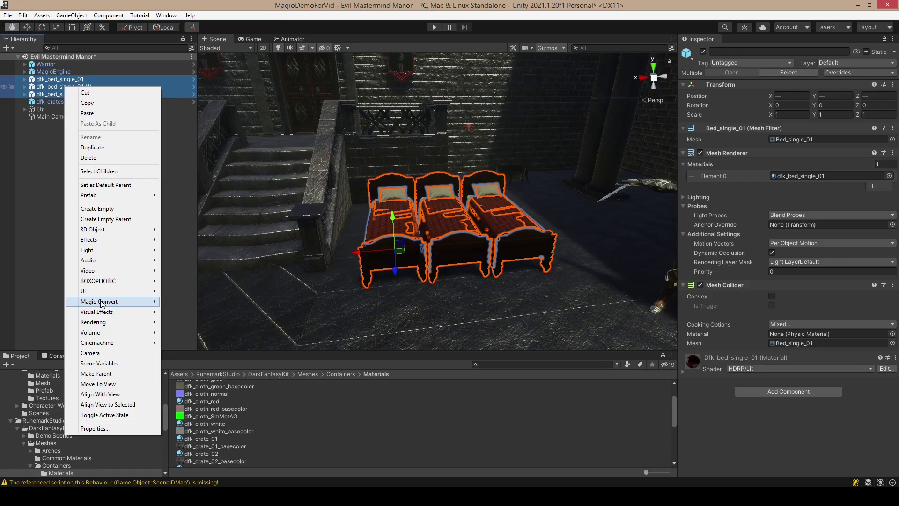
mouse_move(102, 303)
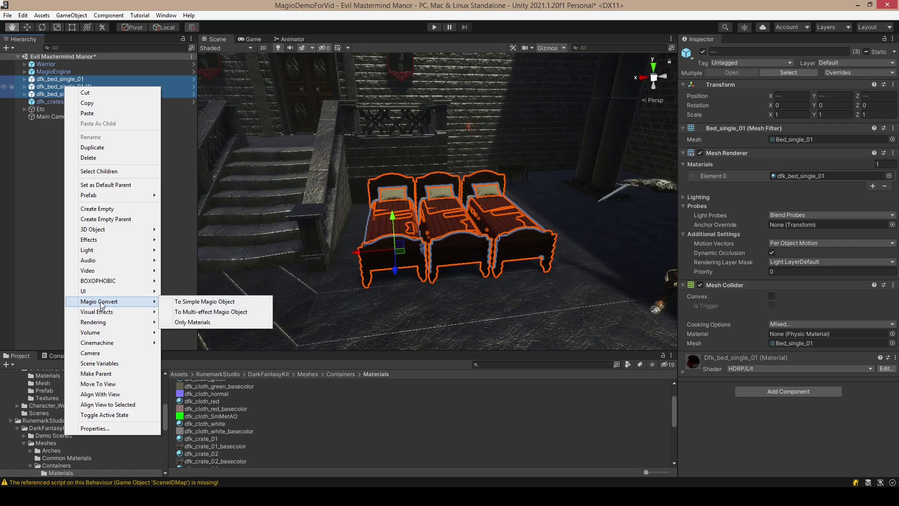
left_click(187, 313)
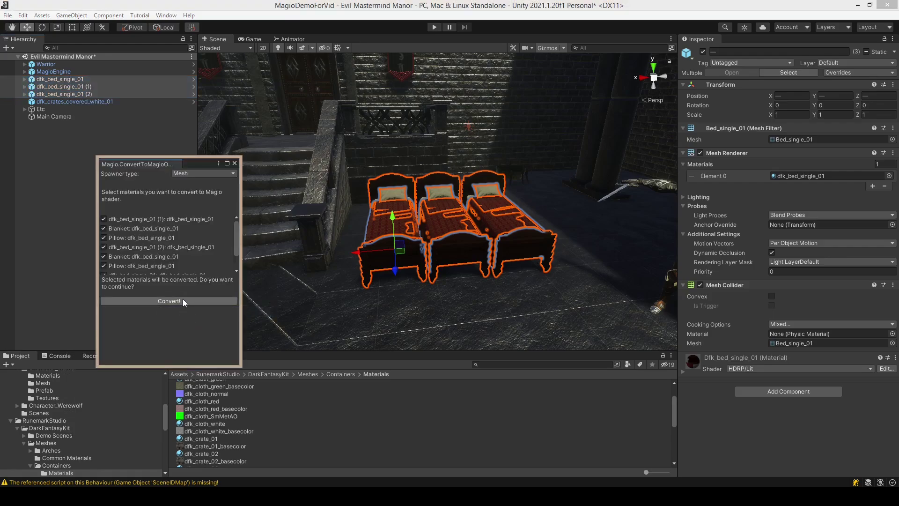
left_click(183, 301)
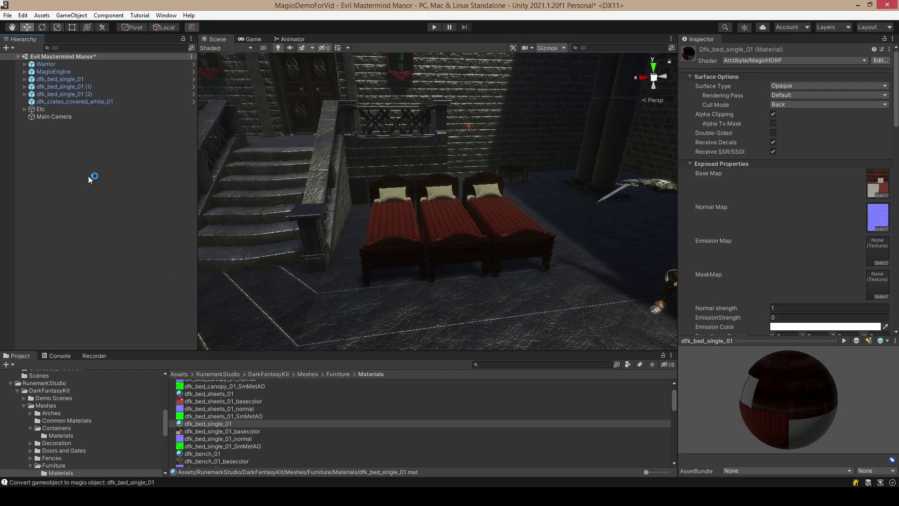
Step: Open the Flame Wild effect shared by all three converted beds for editing and show its VFX settings
left_click(62, 94)
left_click(66, 79, "shift")
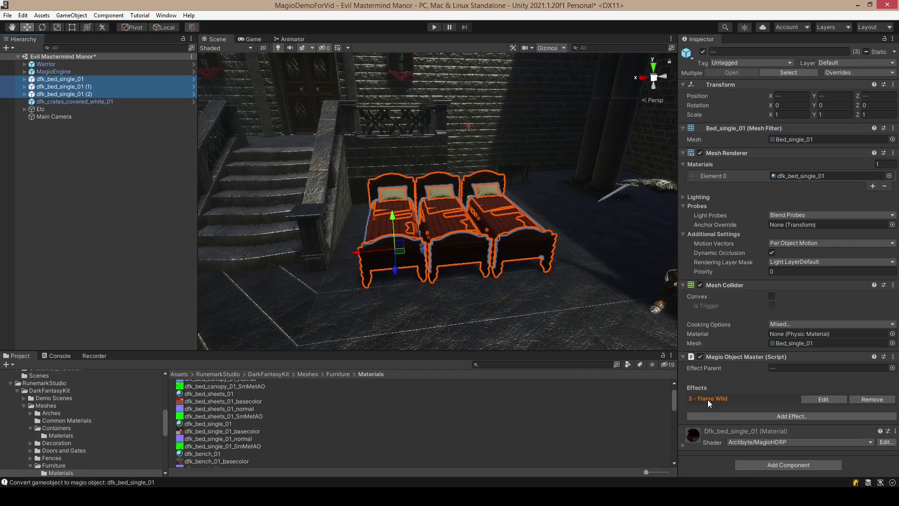
left_click(813, 398)
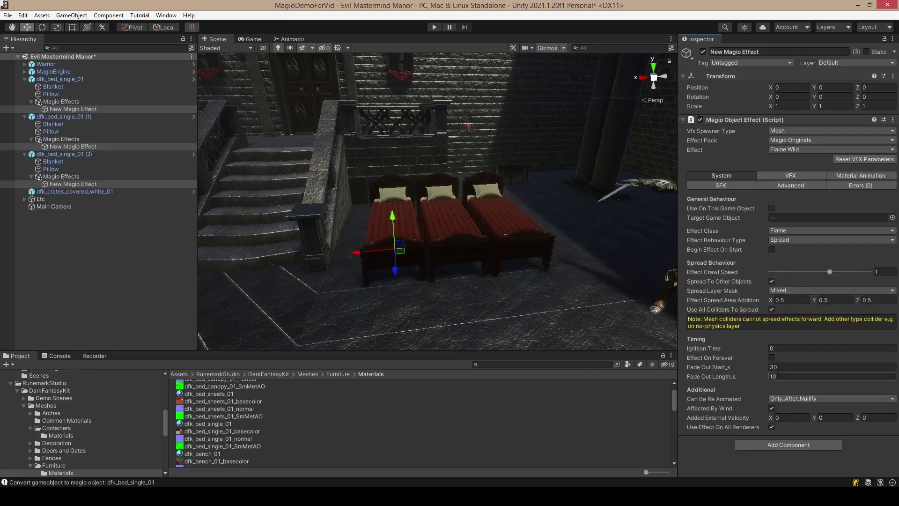
left_click(783, 176)
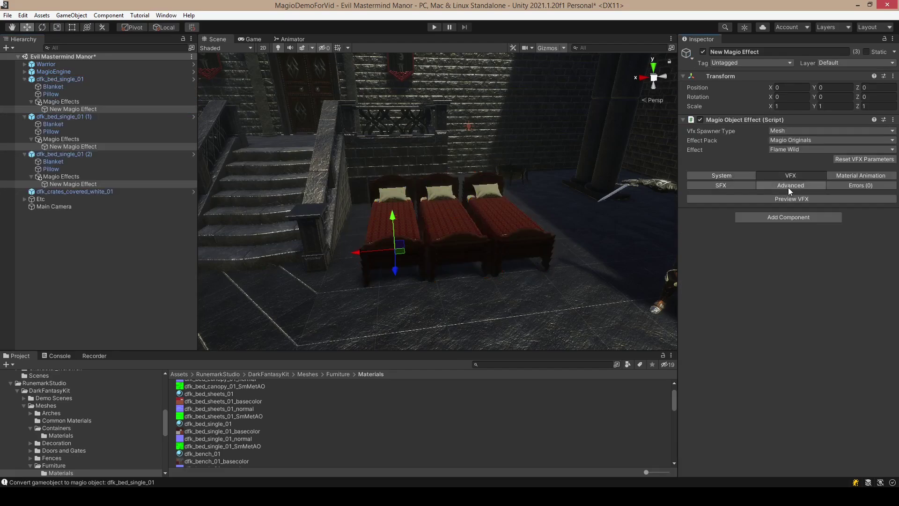
Step: Preview the Flame Wild VFX on all three beds, and stop the preview
left_click(785, 199)
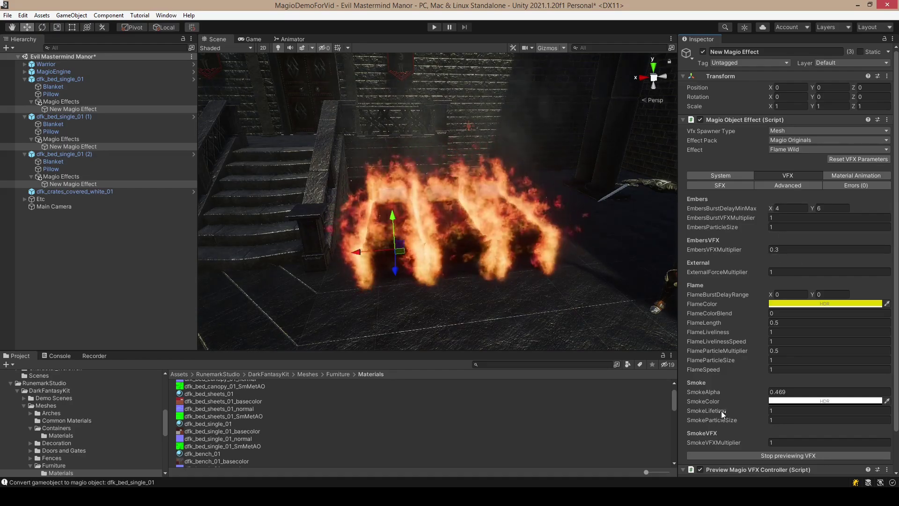
left_click(758, 457)
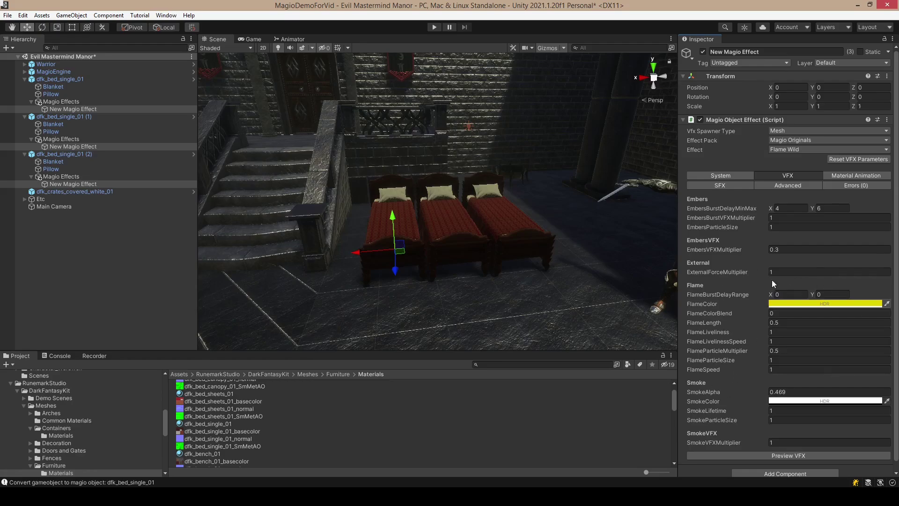
Step: Add the PlantifyHQ and FreezeHQ high-quality effects to all three dfk_bed_single_01 beds
left_click(52, 81)
left_click(49, 117, "ctrl")
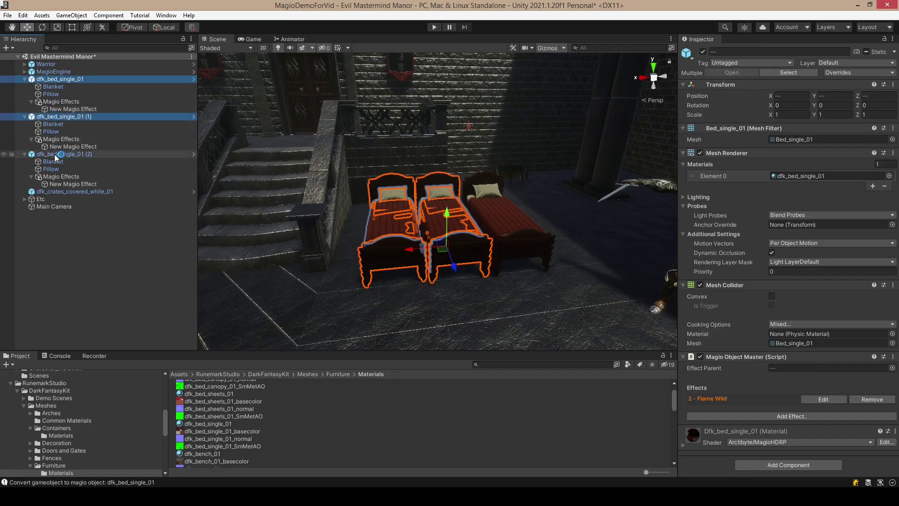
left_click(55, 154, "ctrl")
left_click(768, 416)
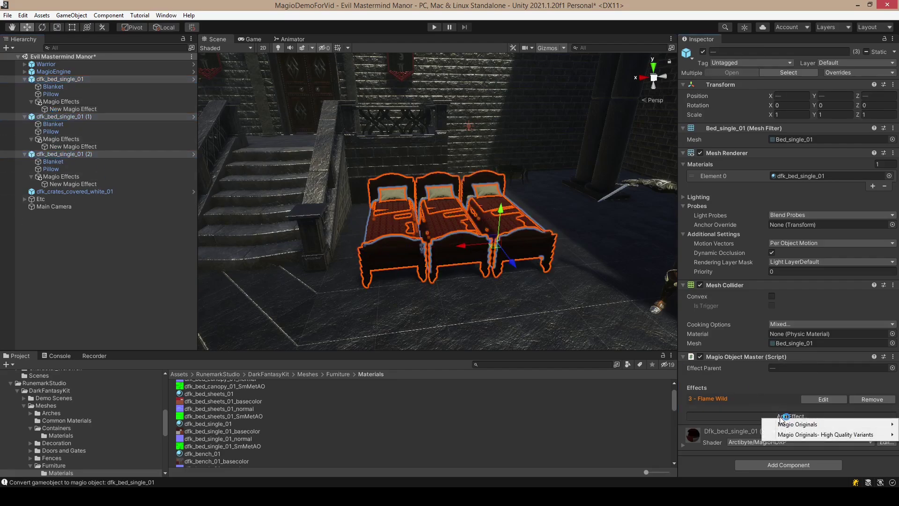
mouse_move(799, 437)
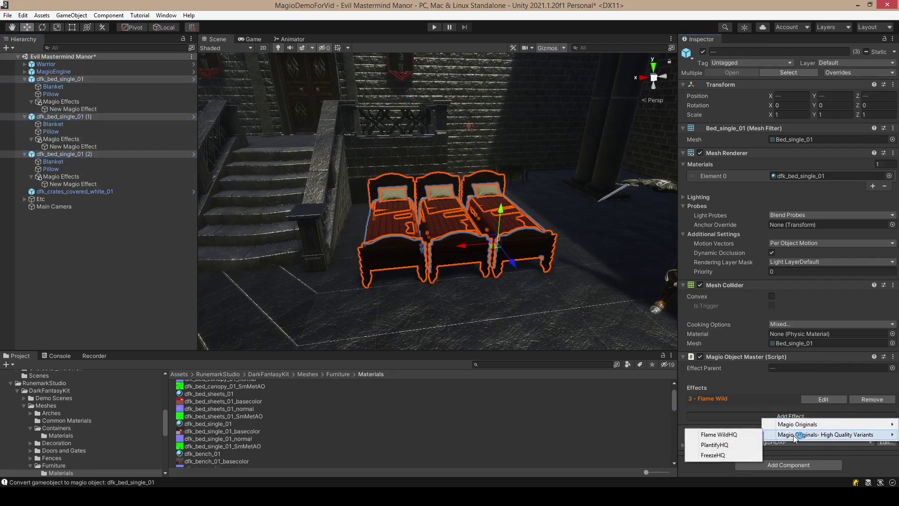
left_click(733, 448)
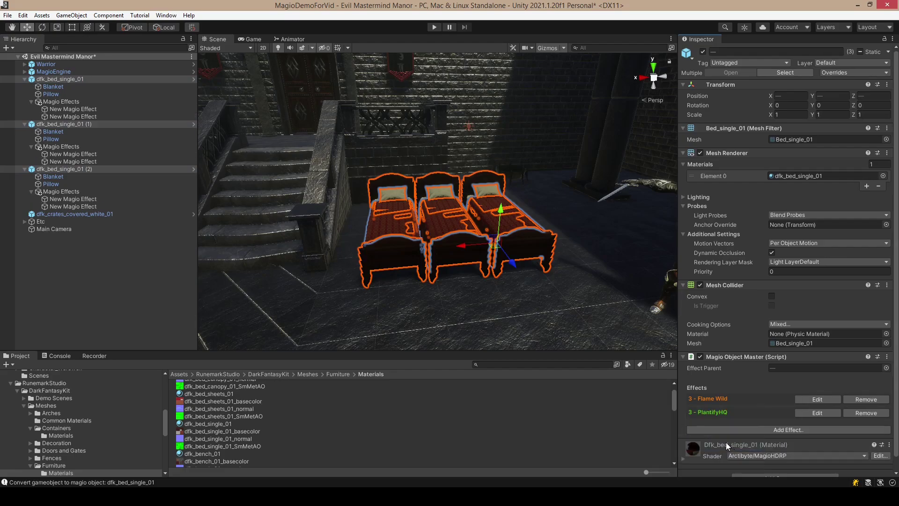
left_click(790, 428)
mouse_move(813, 446)
left_click(746, 464)
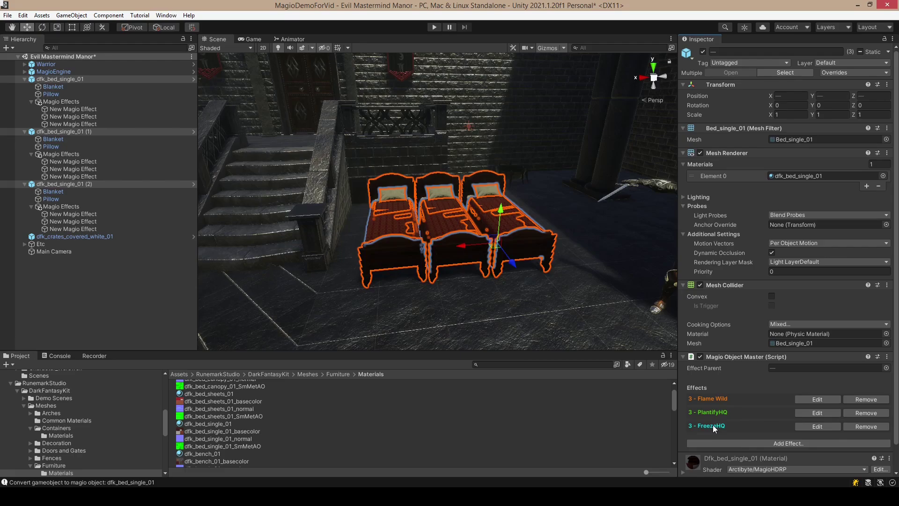
Step: Open the FreezeHQ effect shared by the three beds and preview its VFX, ending with the preview stopped
left_click(814, 427)
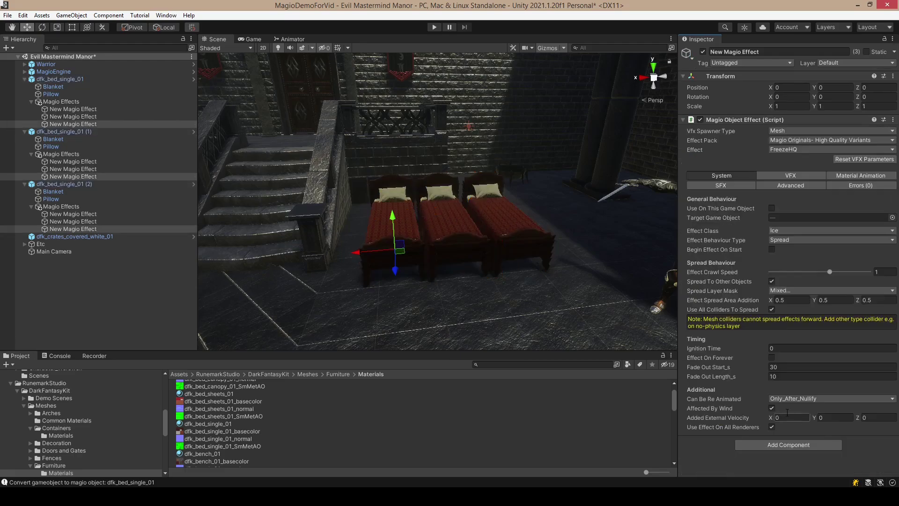
left_click(781, 176)
left_click(808, 319)
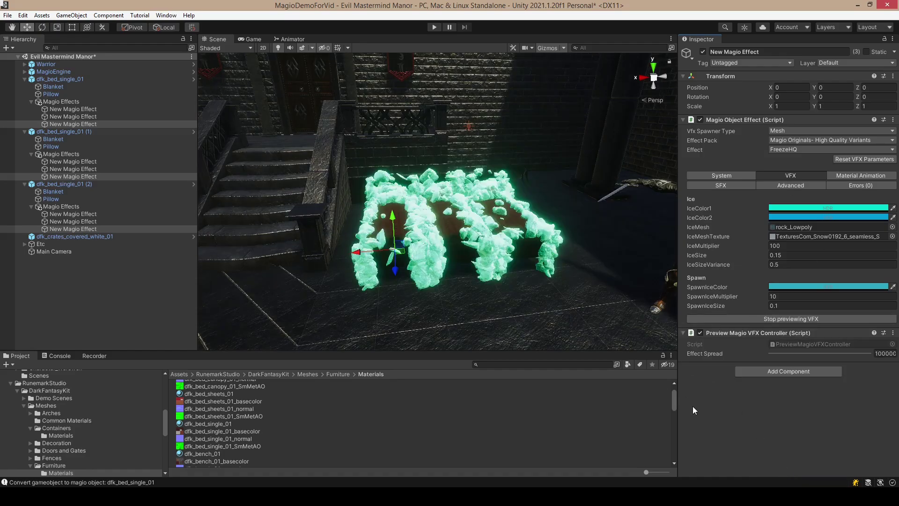
left_click(783, 320)
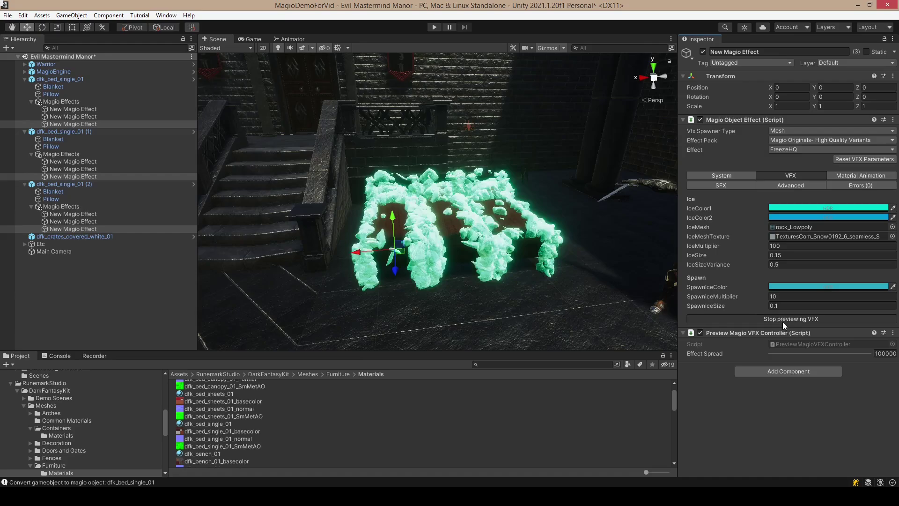
Step: Preview the VFX of the three beds' PlantifyHQ effects together, and stop the preview
left_click(77, 117)
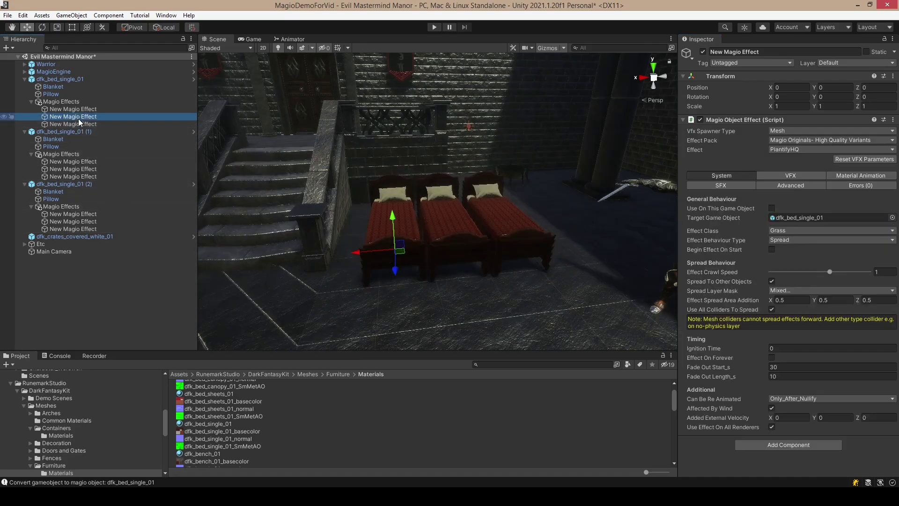
left_click(83, 170, "ctrl")
left_click(78, 220, "ctrl")
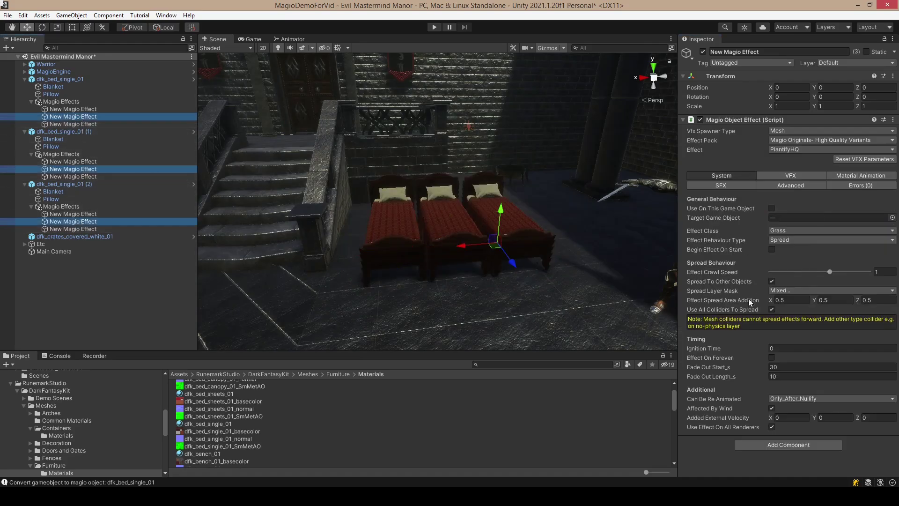
left_click(795, 175)
scroll(791, 384, "down", 10)
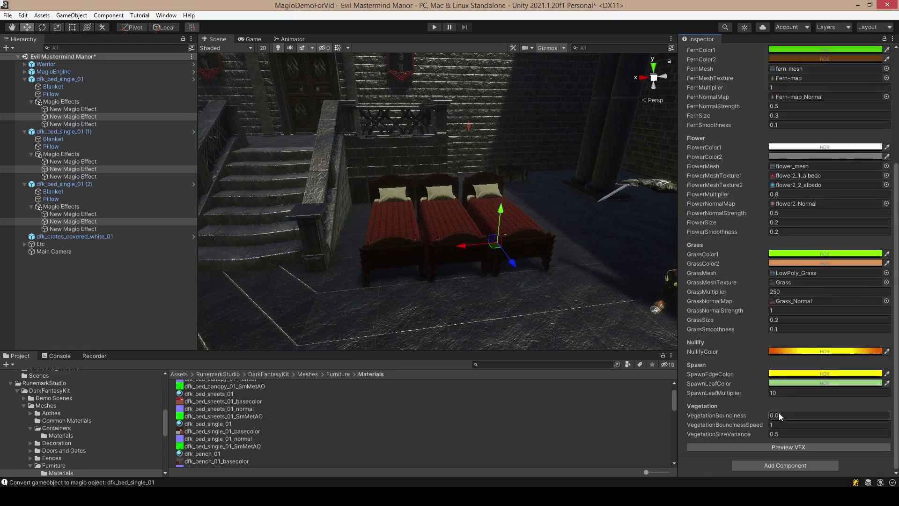
left_click(777, 446)
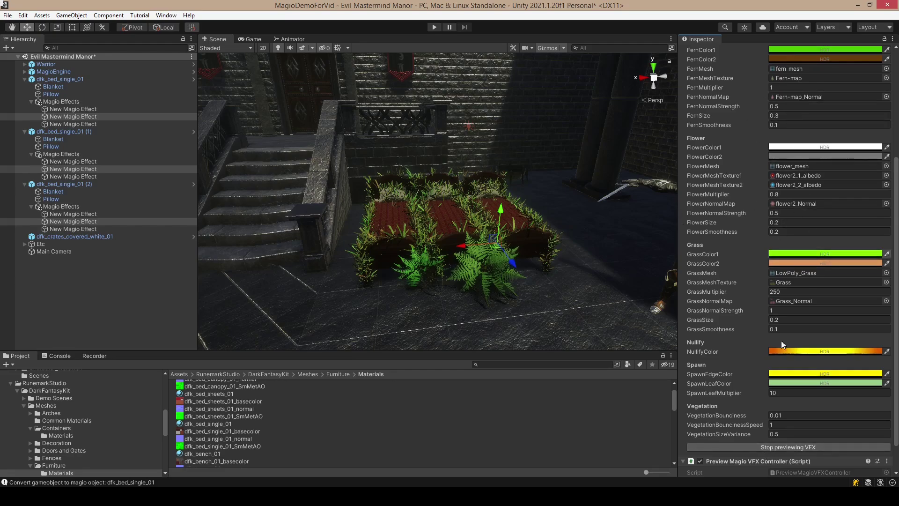
left_click(772, 448)
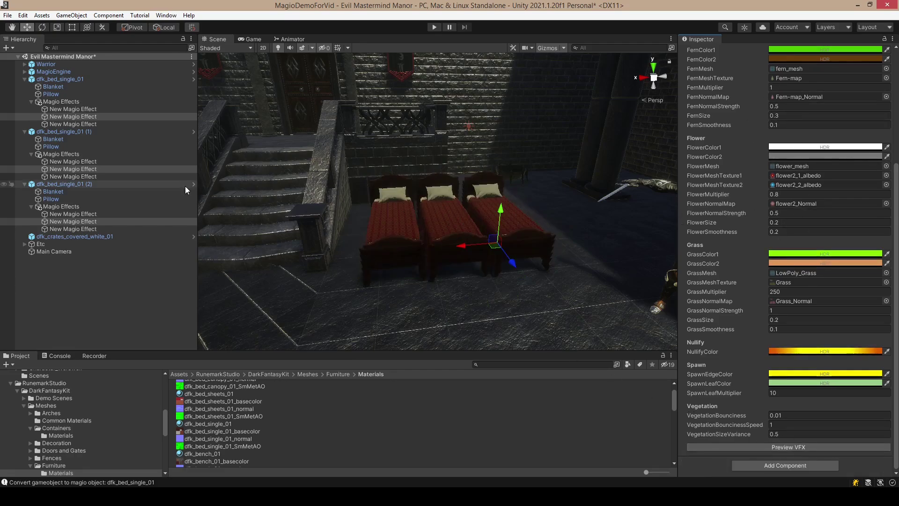
Step: Turn on Begin Effect On Start in the System settings of dfk_bed_single_01's Flame Wild effect
left_click(38, 79)
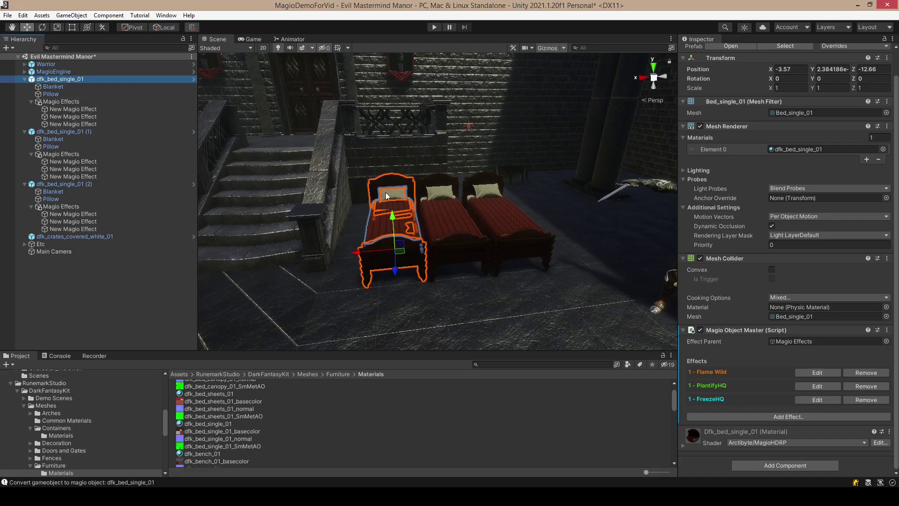
left_click(83, 109)
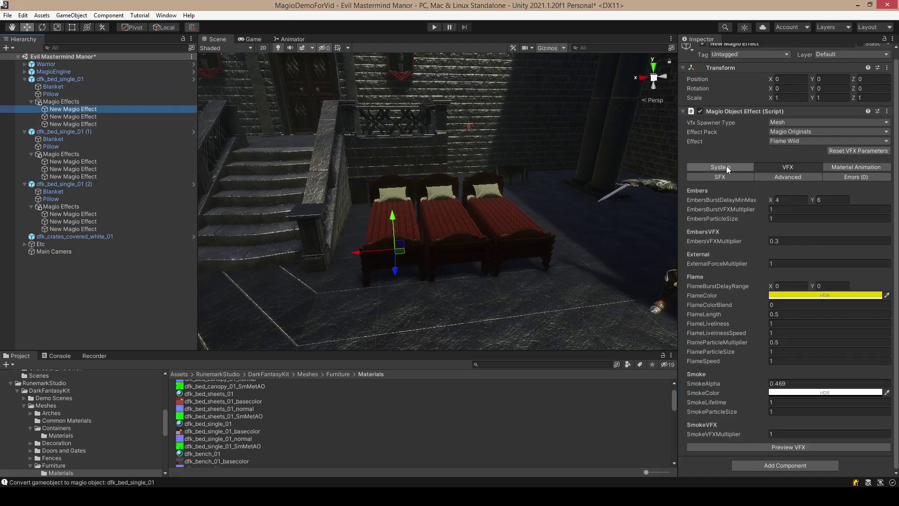
left_click(726, 168)
left_click(772, 250)
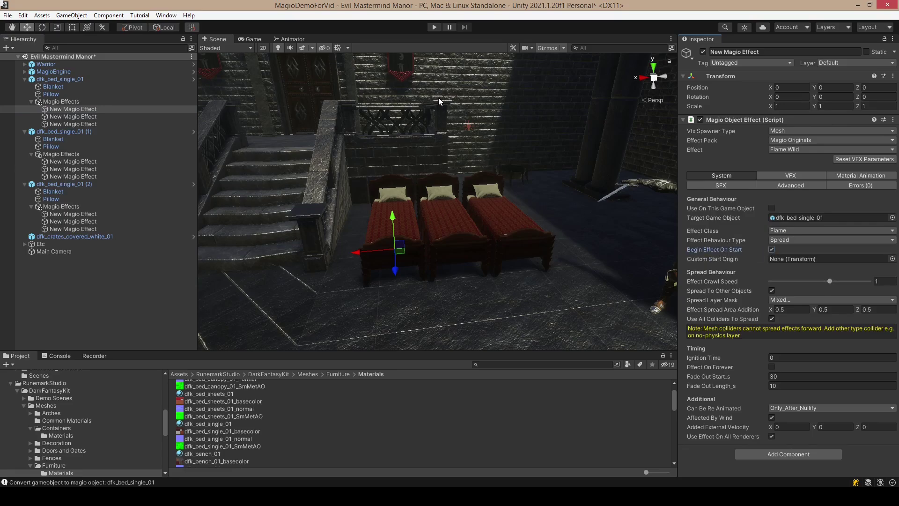
Step: Play the scene to test the first bed's flame with the Game view statistics hidden, and stop playback
left_click(433, 28)
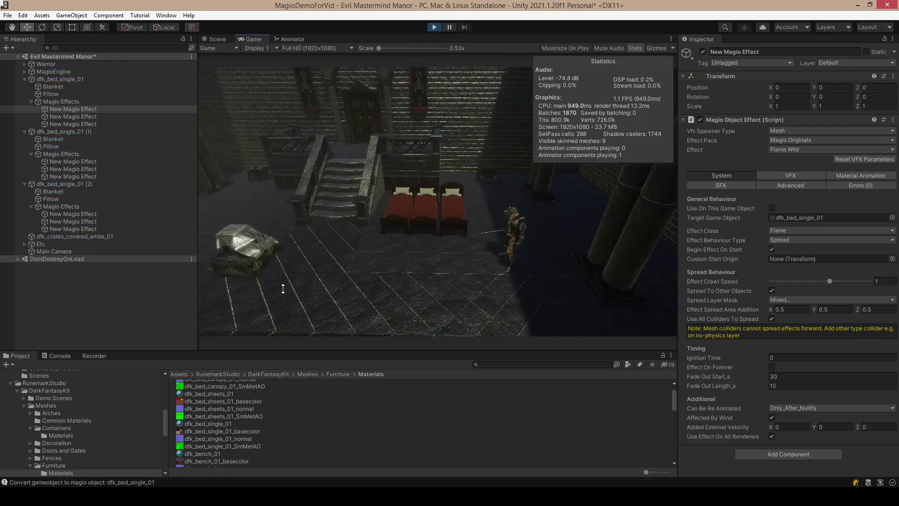
left_click(634, 48)
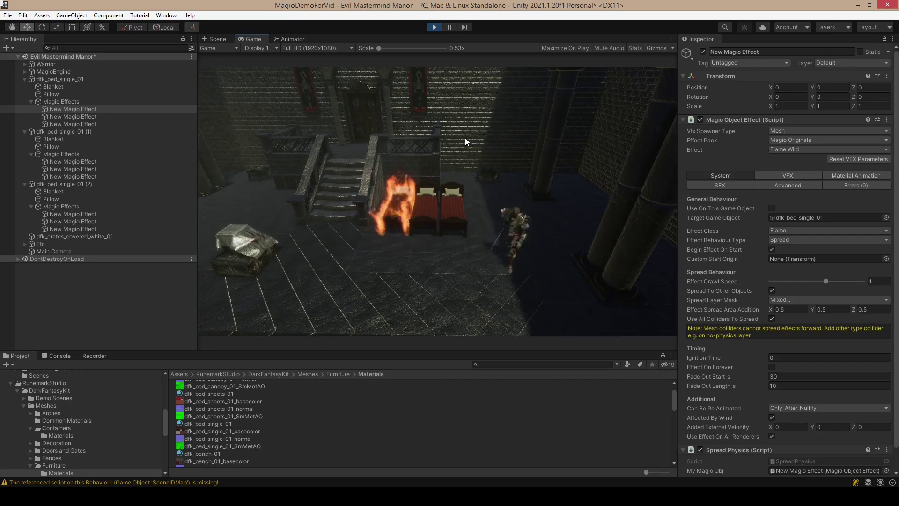
left_click(435, 27)
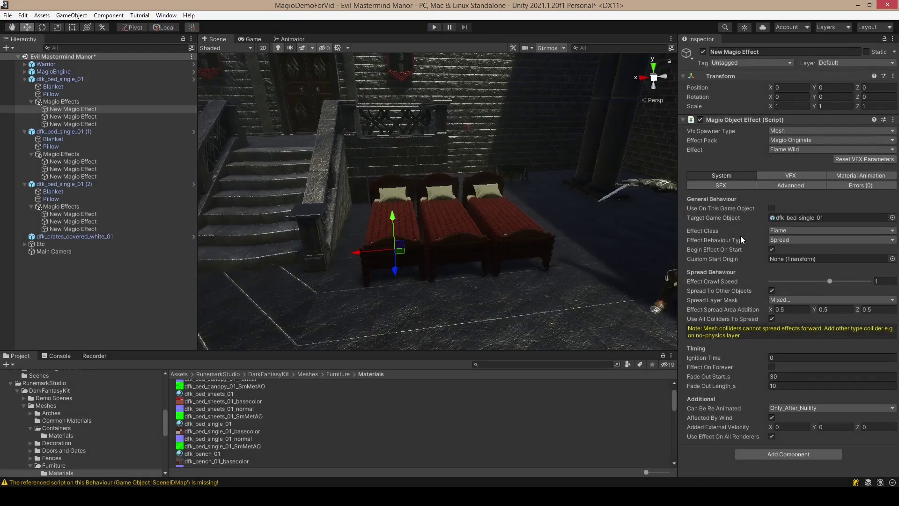
Step: Add a Box Collider to all three dfk_bed_single_01 beds and enable Is Trigger on it
left_click(63, 81)
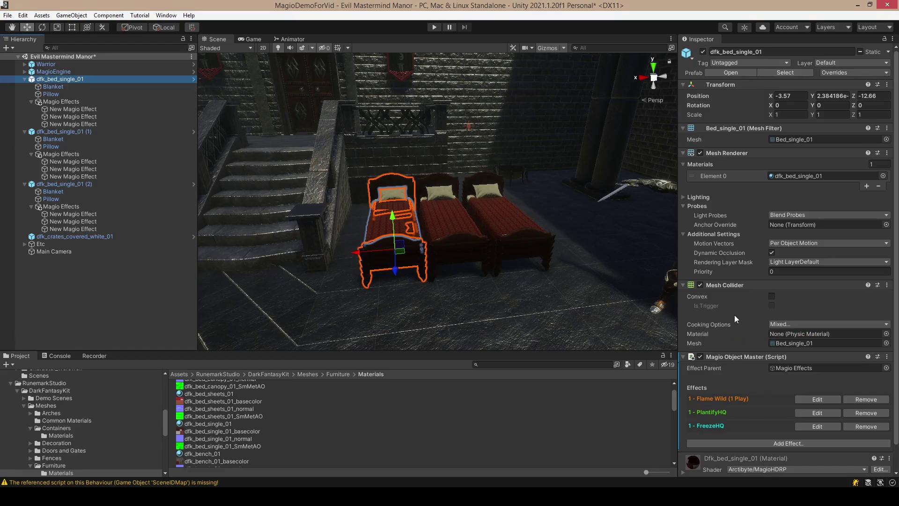
scroll(730, 310, "down", 2)
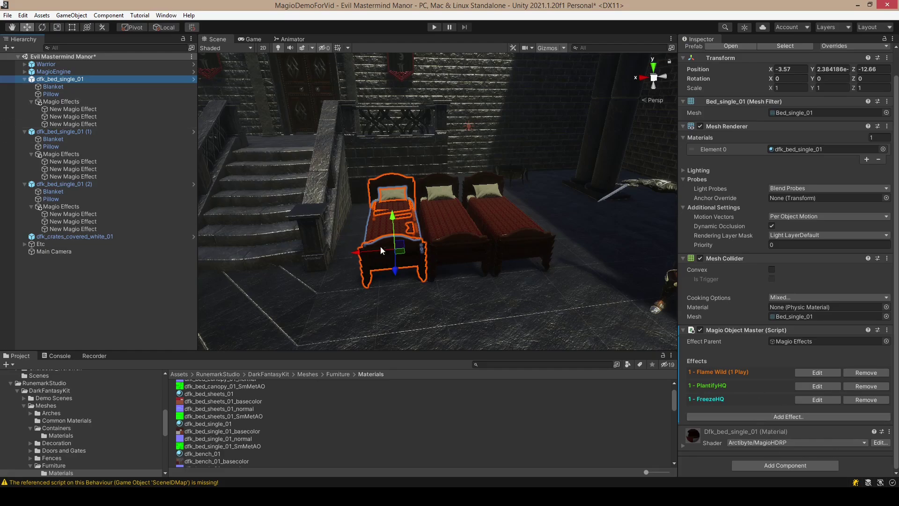
left_click(25, 79)
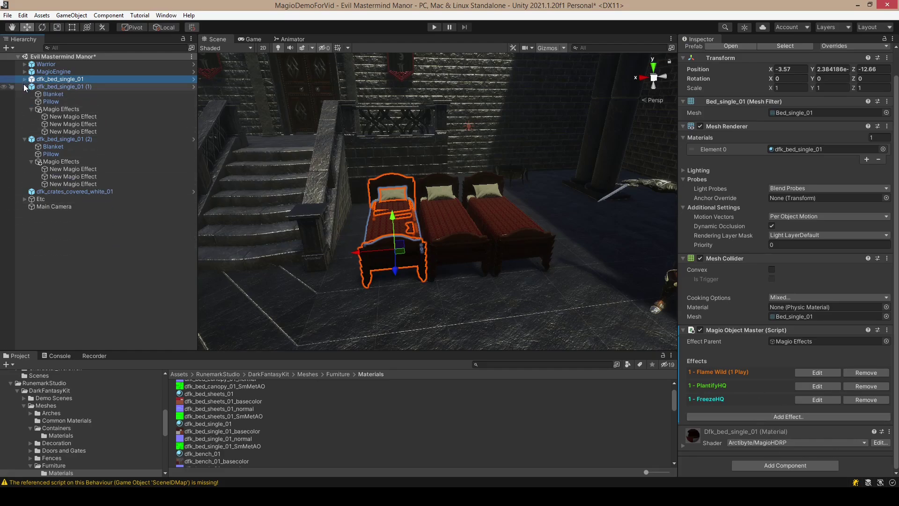
left_click(24, 87)
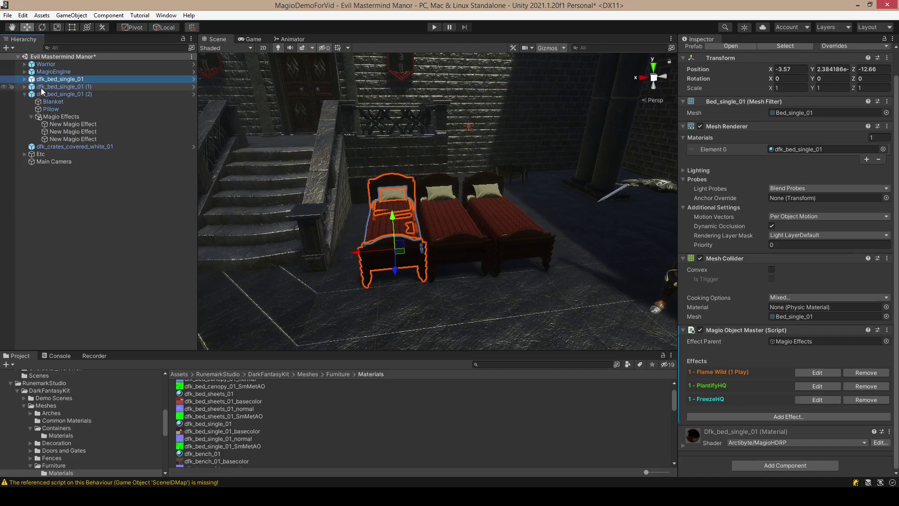
left_click(41, 87, "ctrl")
left_click(41, 94, "ctrl")
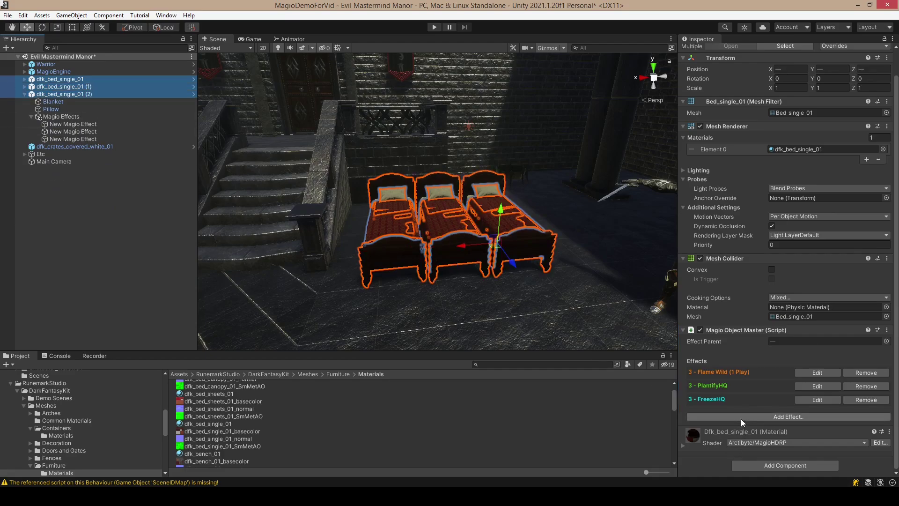
left_click(778, 466)
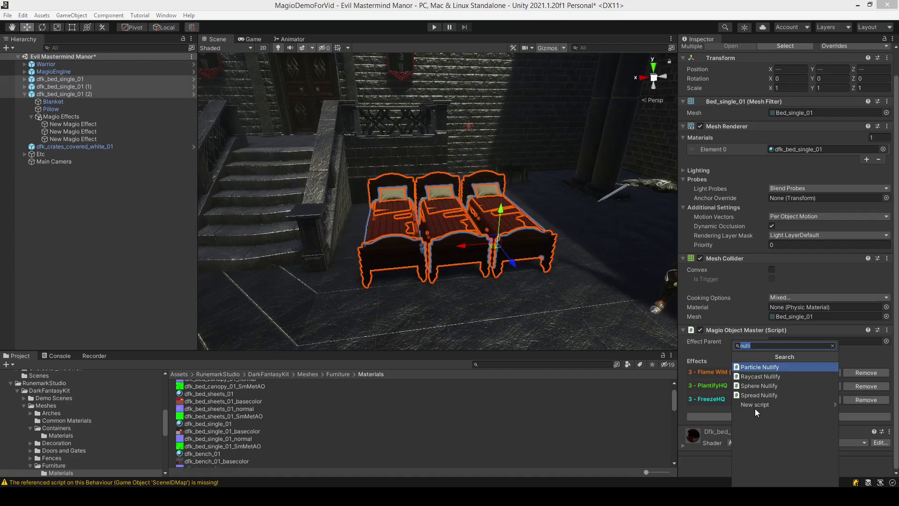
type("box")
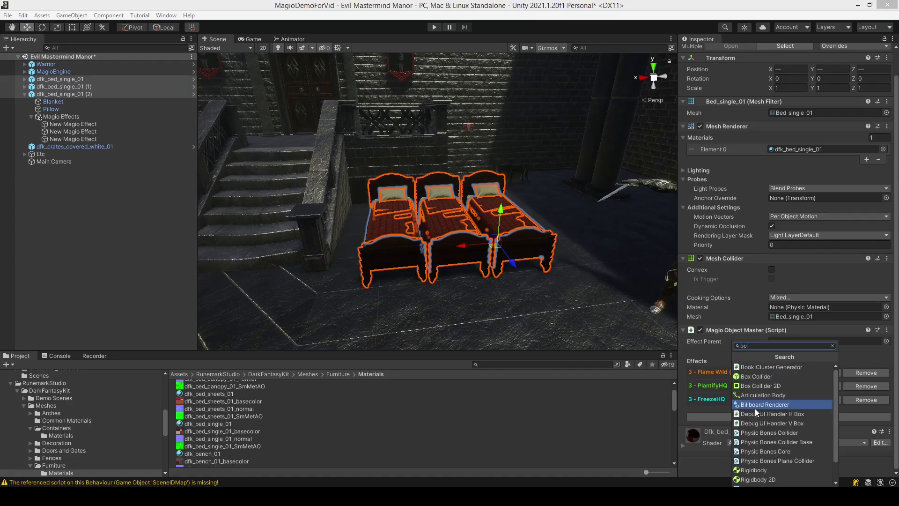
key("Up")
key("Up")
key("Up")
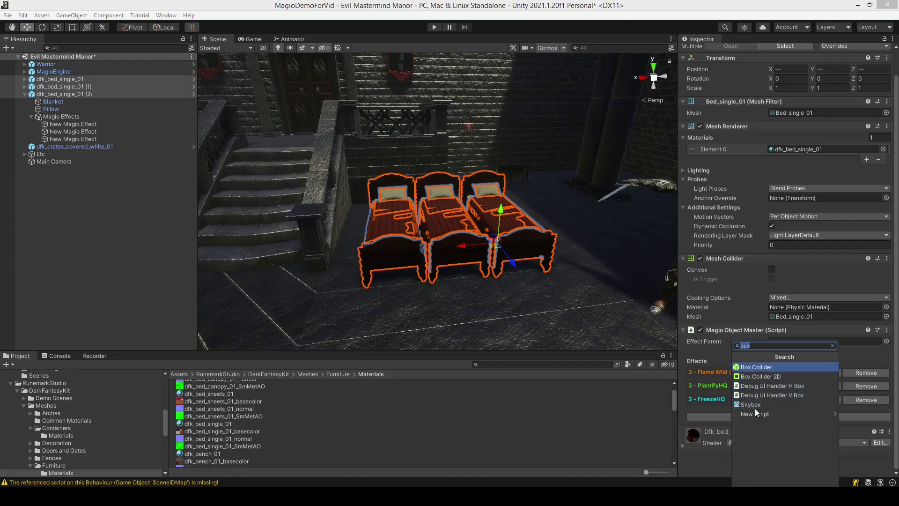
key("Return")
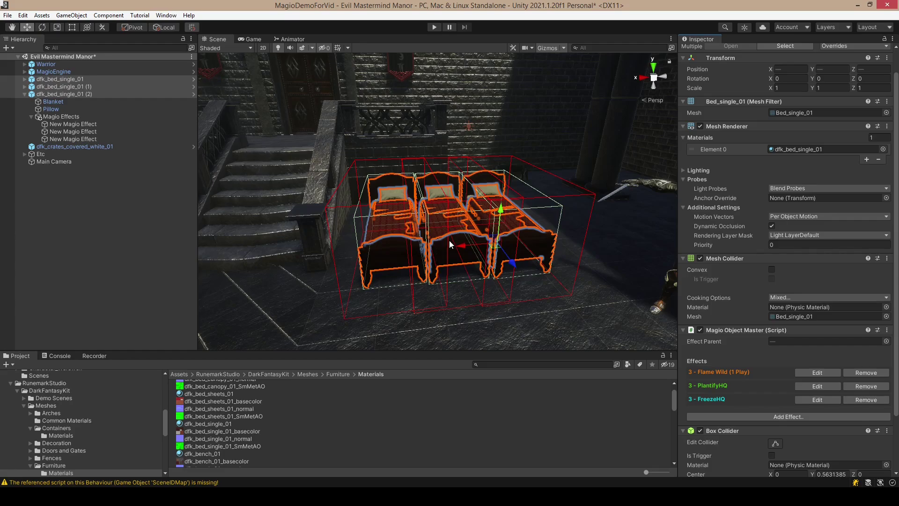
scroll(772, 309, "down", 3)
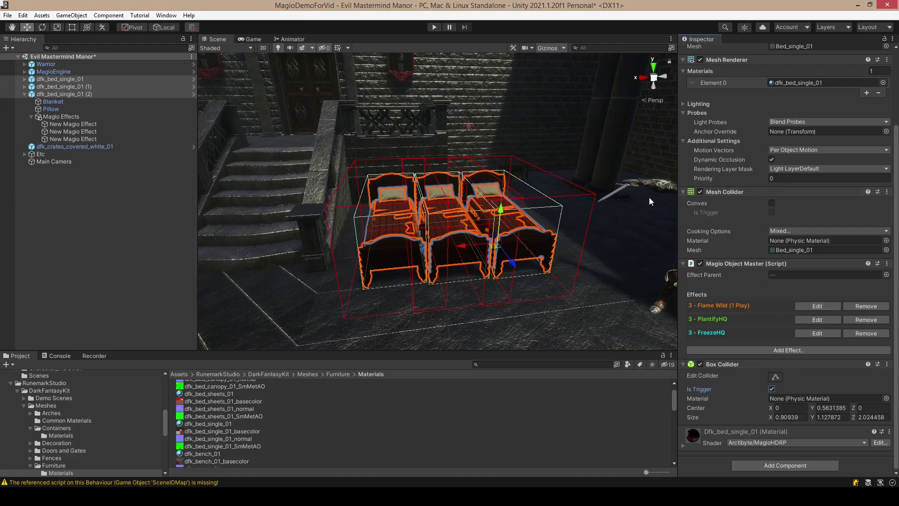
Step: Play the scene to test whether the flame spreads across the three beds, and stop playback
left_click(433, 27)
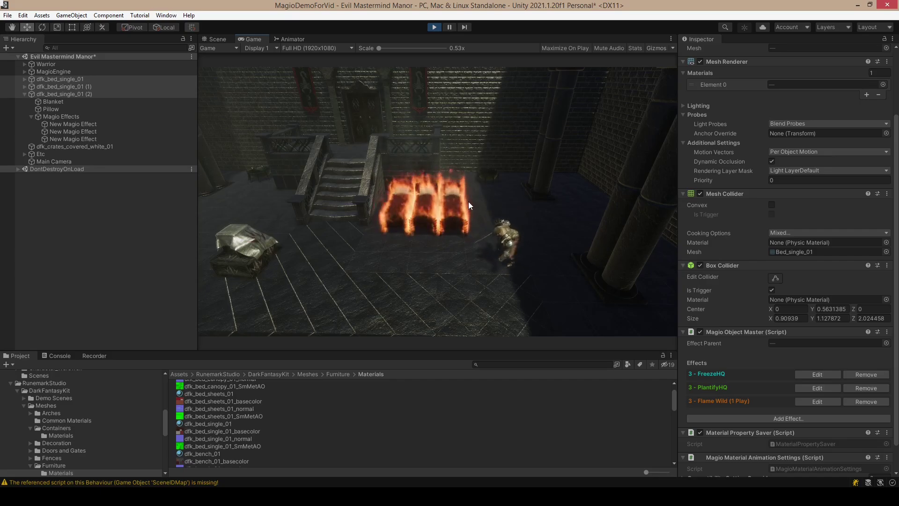
left_click(434, 26)
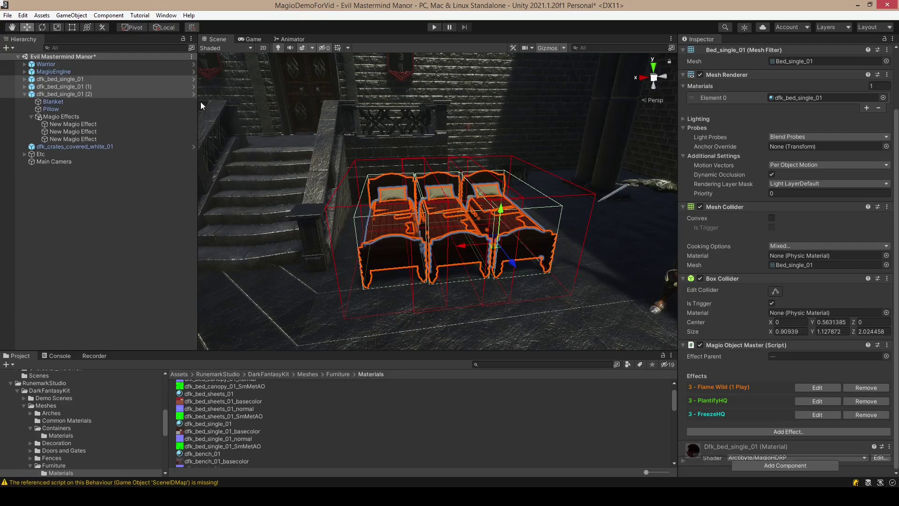
Step: Turn off Begin Effect On Start for dfk_bed_single_01's Flame Wild effect
left_click(24, 79)
left_click(55, 109)
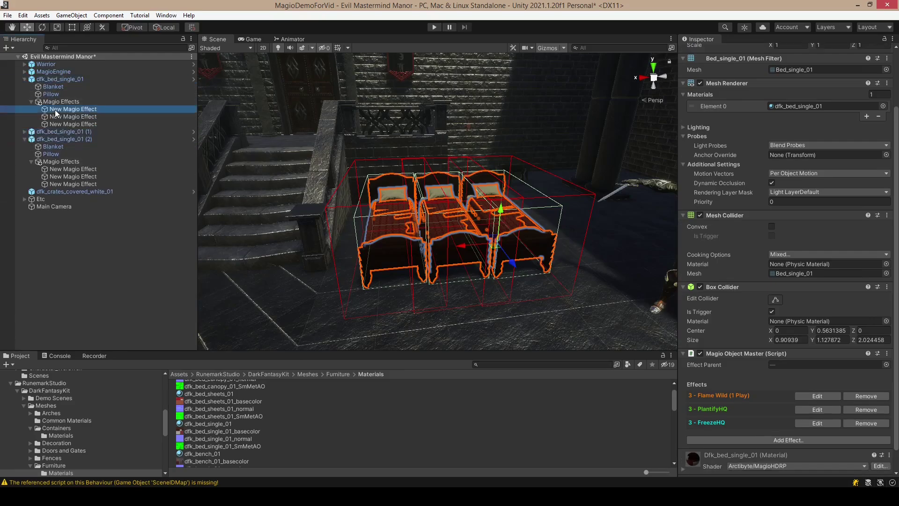
left_click(771, 249)
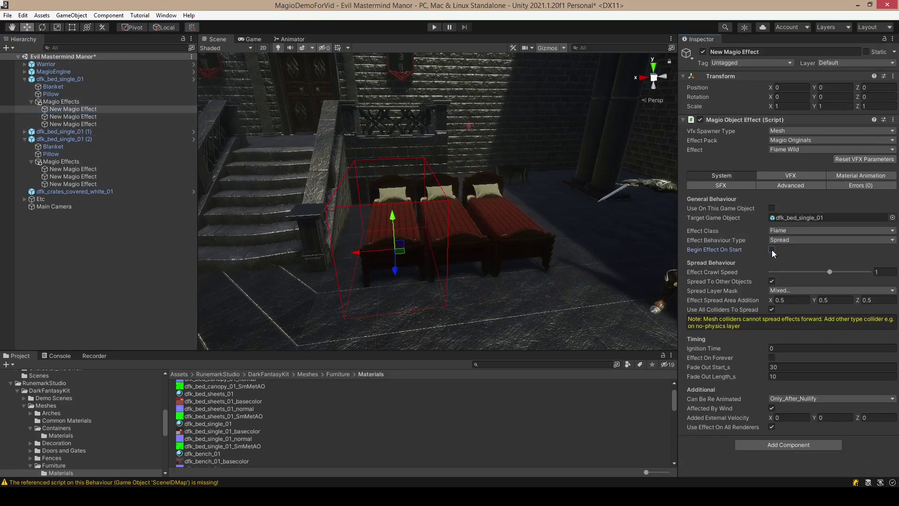
Step: Turn on Begin Effect On Start for dfk_bed_single_01's FreezeHQ effect and play the scene to test the freeze spreading across the beds
left_click(89, 124)
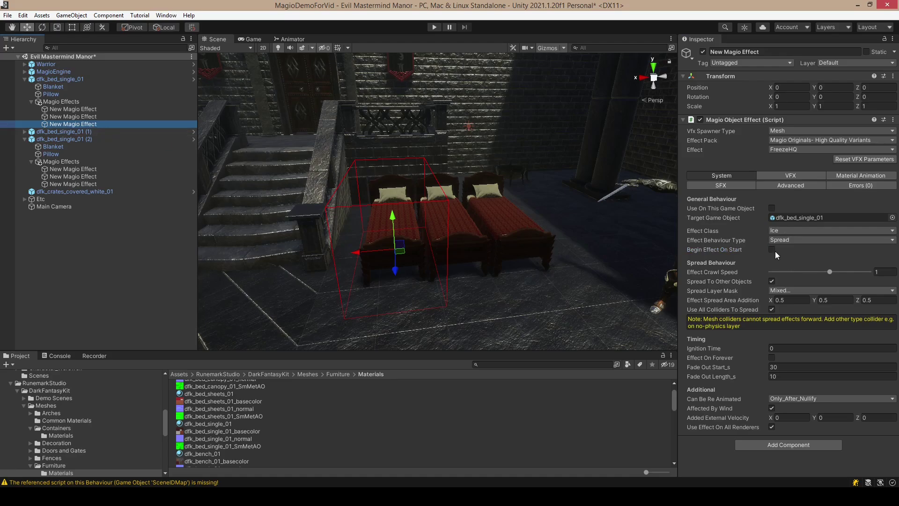
left_click(772, 250)
left_click(433, 28)
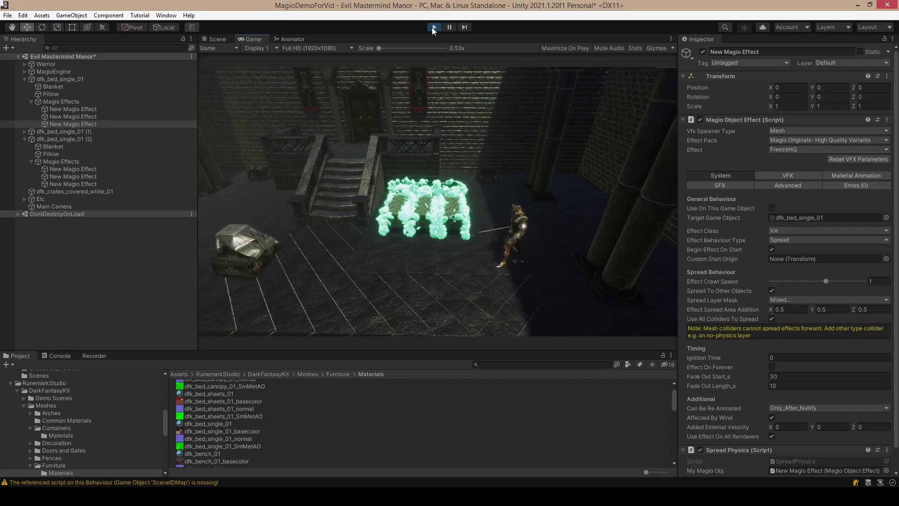
left_click(433, 29)
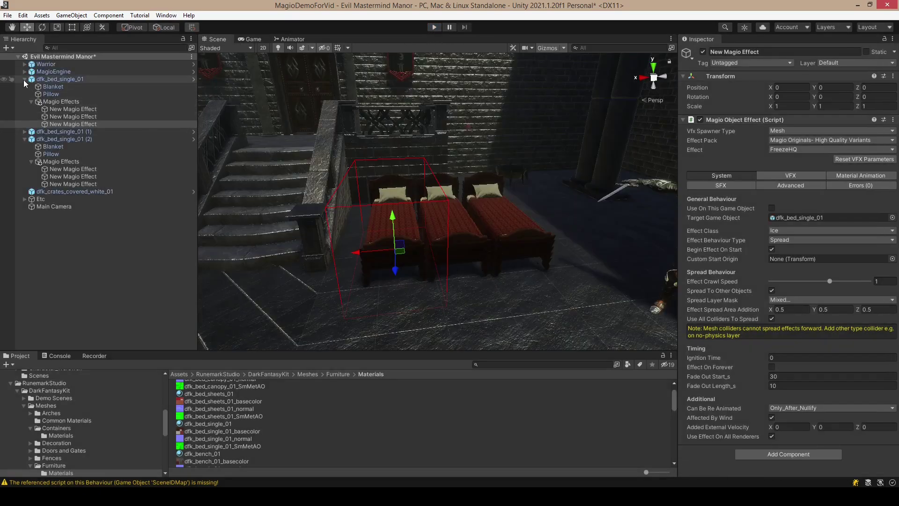
Step: Convert the Warrior to a multi-effect Magio object
left_click(25, 79)
left_click(24, 95)
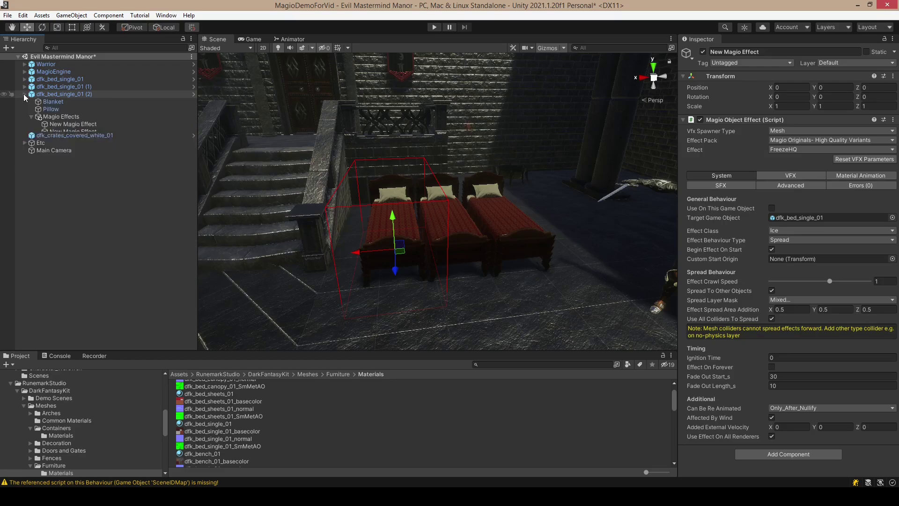
left_click_drag(366, 183, 449, 193, "alt")
left_click(458, 178)
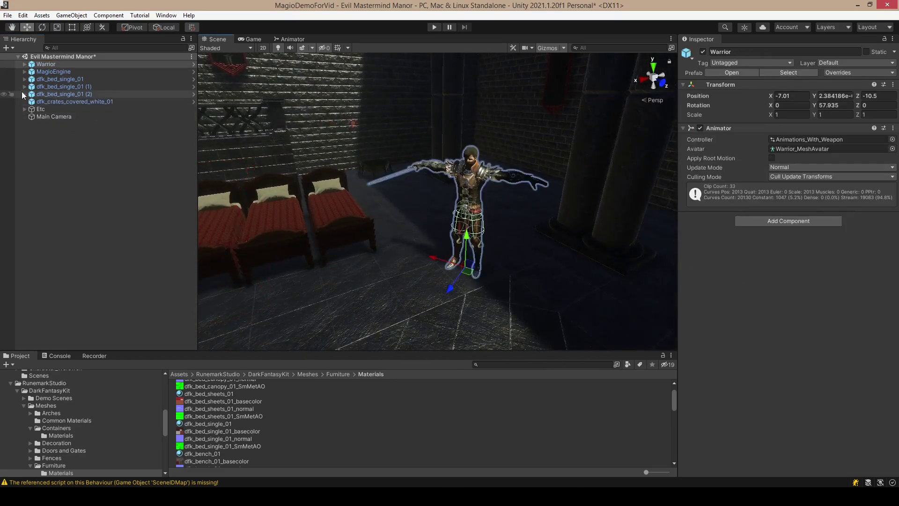
right_click(38, 64)
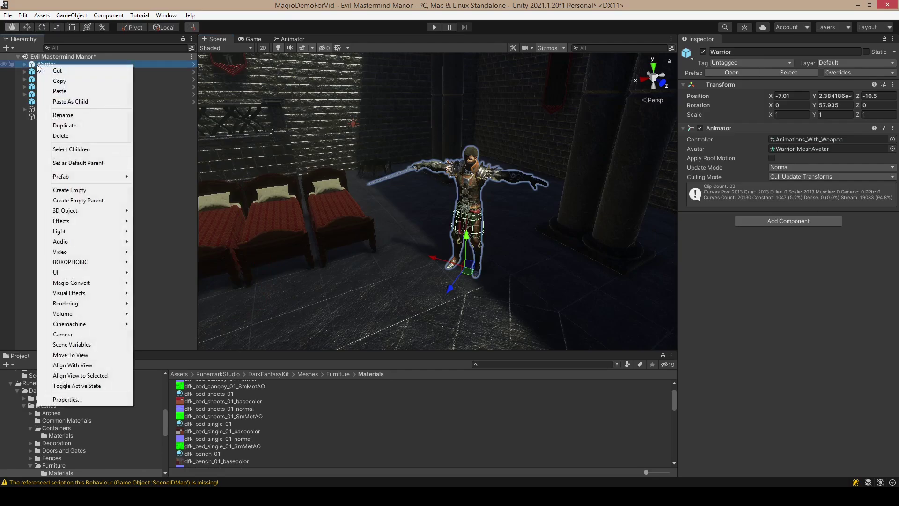
mouse_move(89, 282)
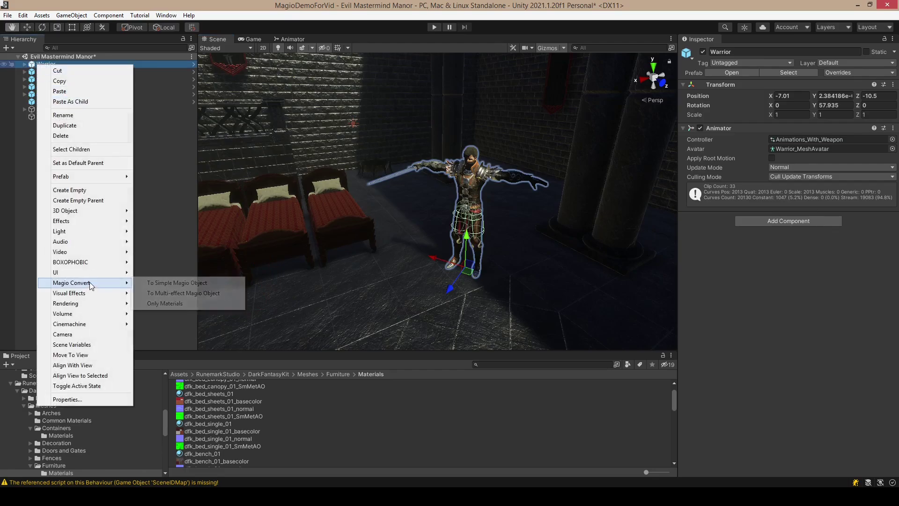
left_click(151, 293)
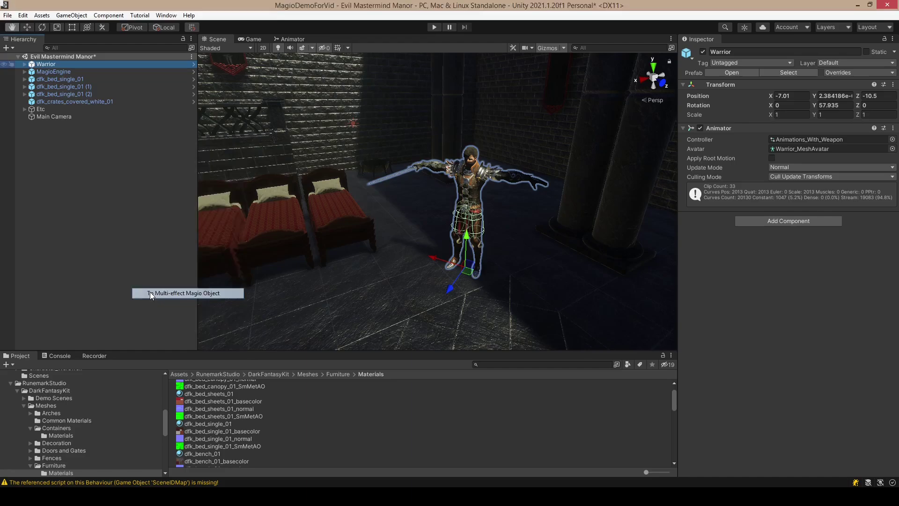
left_click(159, 301)
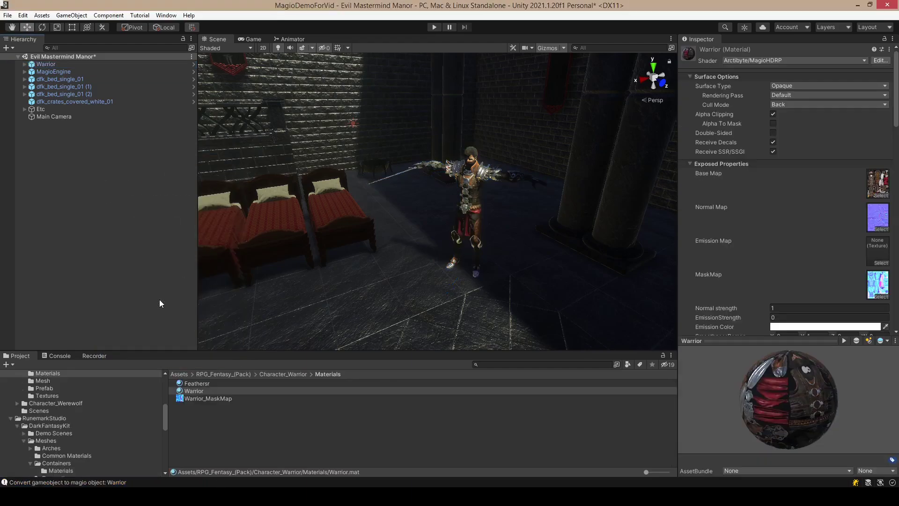
Step: Open the Warrior's Magio effect for editing and preview its Flame Wild VFX, stopping the preview when done
left_click(52, 65)
left_click(816, 259)
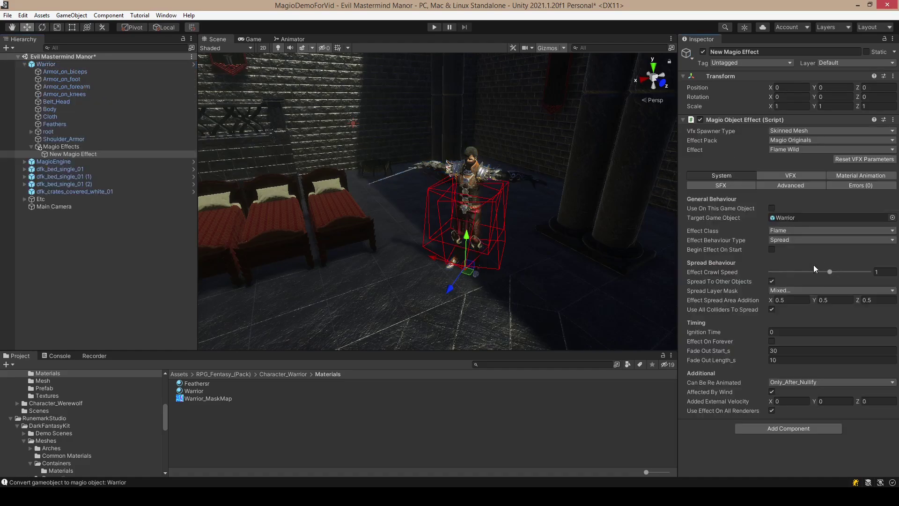
left_click(780, 174)
left_click(793, 454)
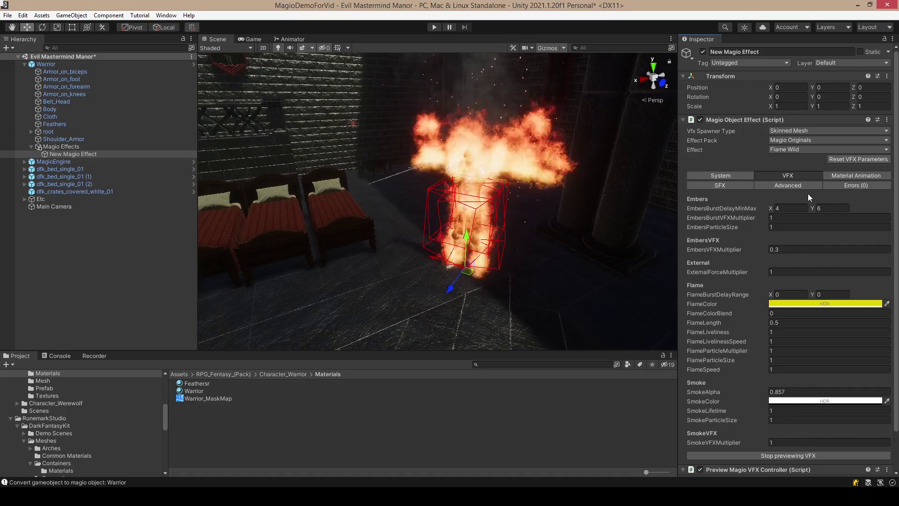
left_click(775, 453)
Step: Change the Warrior's effect to FreezeHQ from the Magio Originals- High Quality Variants pack and preview its VFX
left_click(808, 141)
left_click(805, 156)
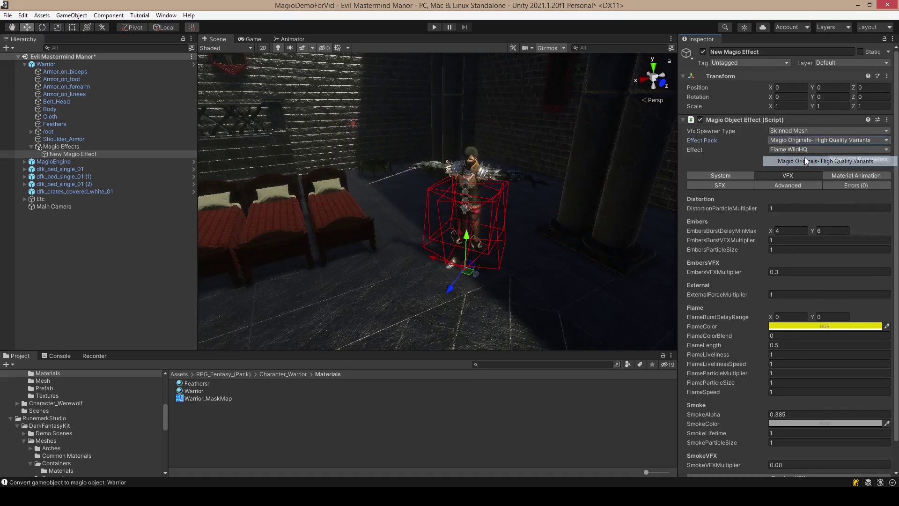
left_click(802, 149)
left_click(798, 170)
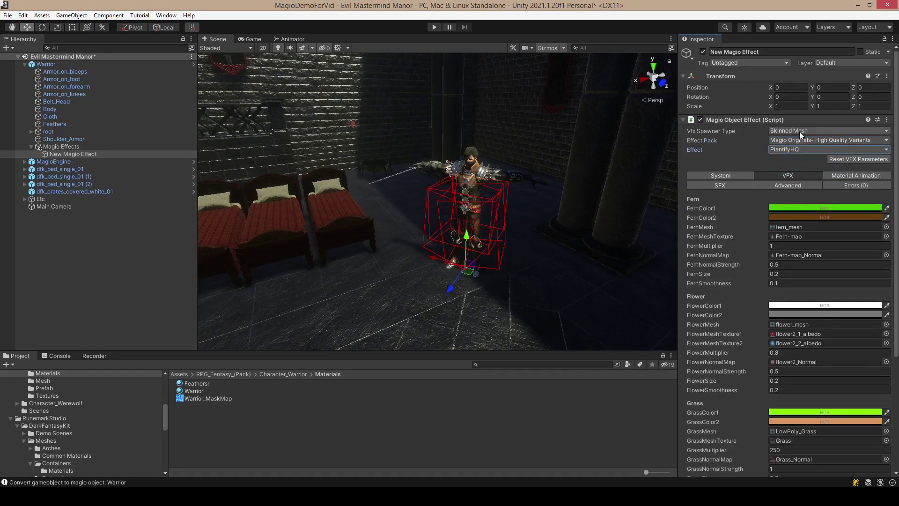
left_click(799, 149)
left_click(799, 181)
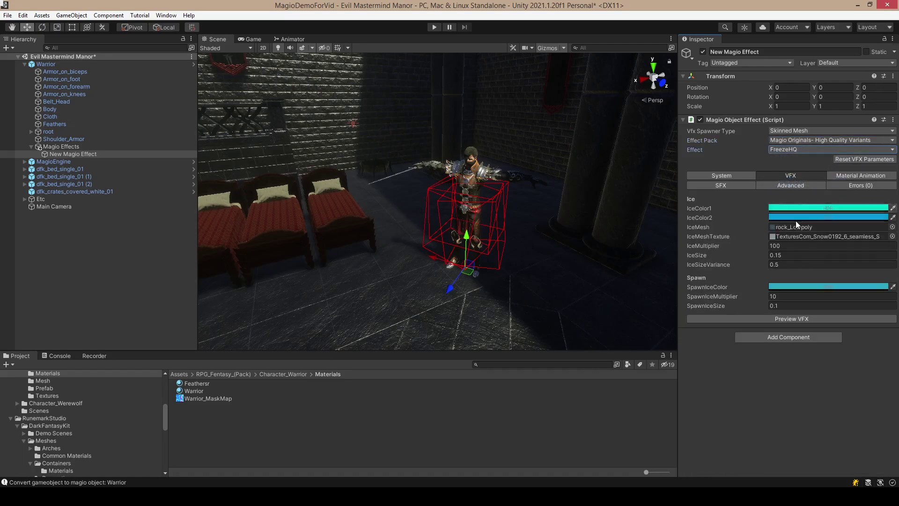
left_click(801, 318)
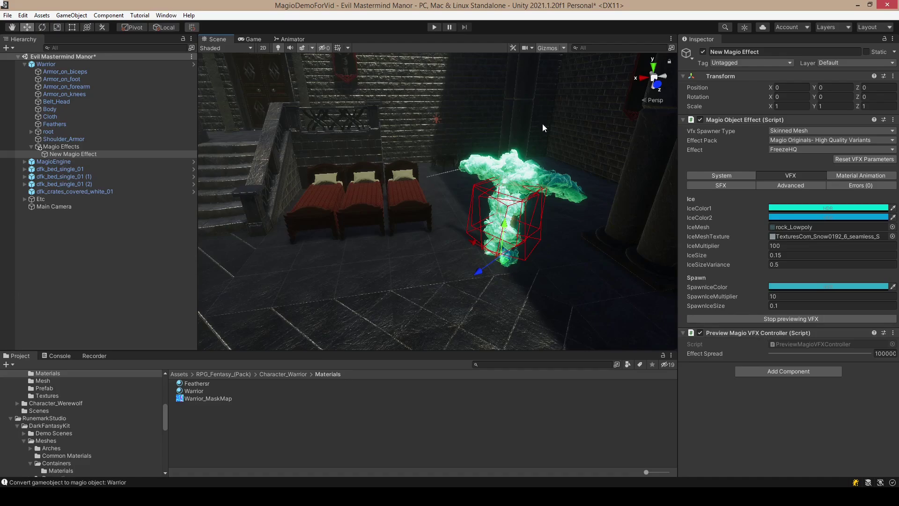
left_click(731, 318)
Step: Turn on Begin Effect On Start for the Warrior's FreezeHQ effect and play the scene to test it, stopping playback when done
left_click(707, 175)
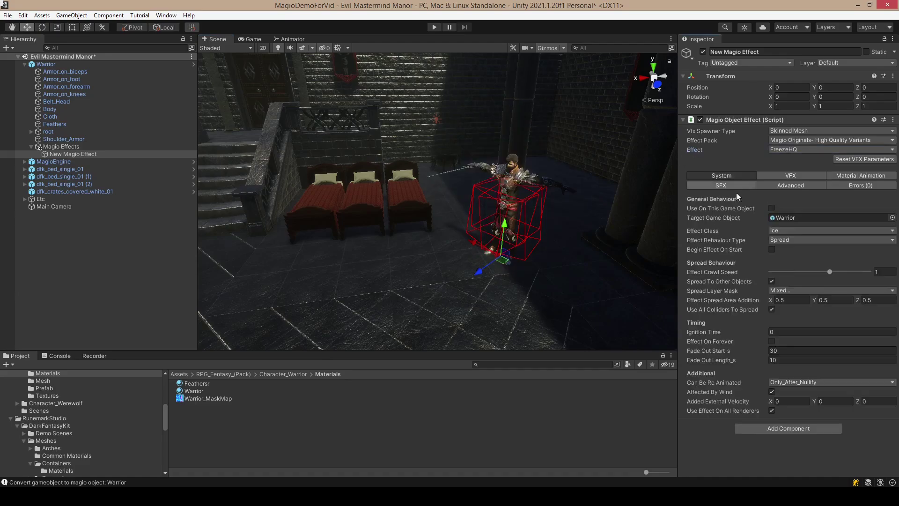
left_click(772, 249)
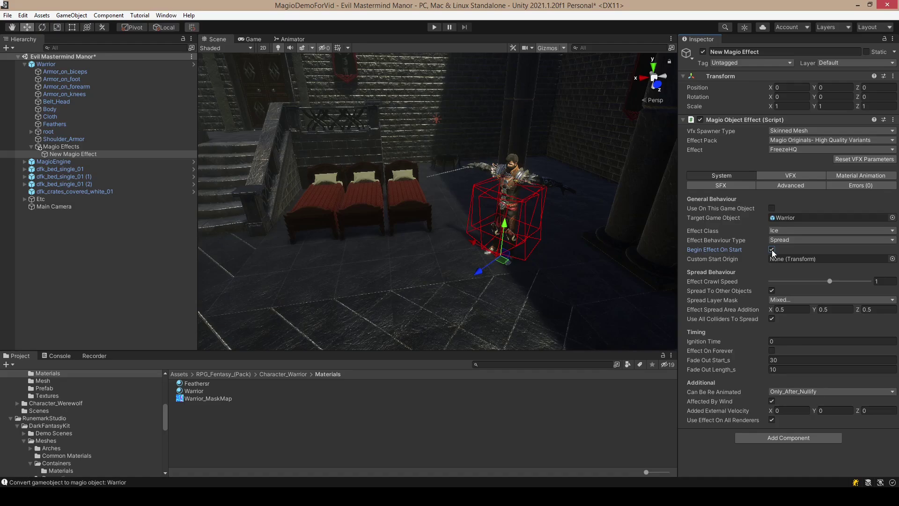
left_click(436, 27)
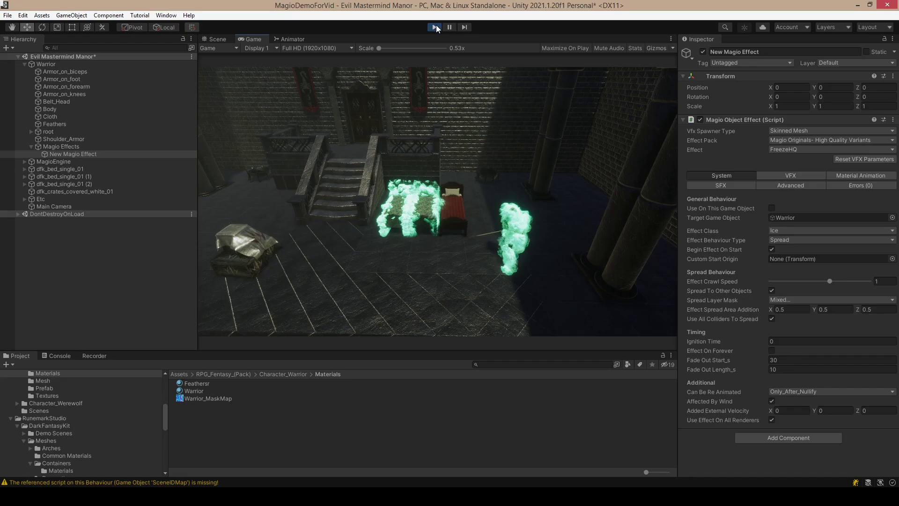
left_click(436, 27)
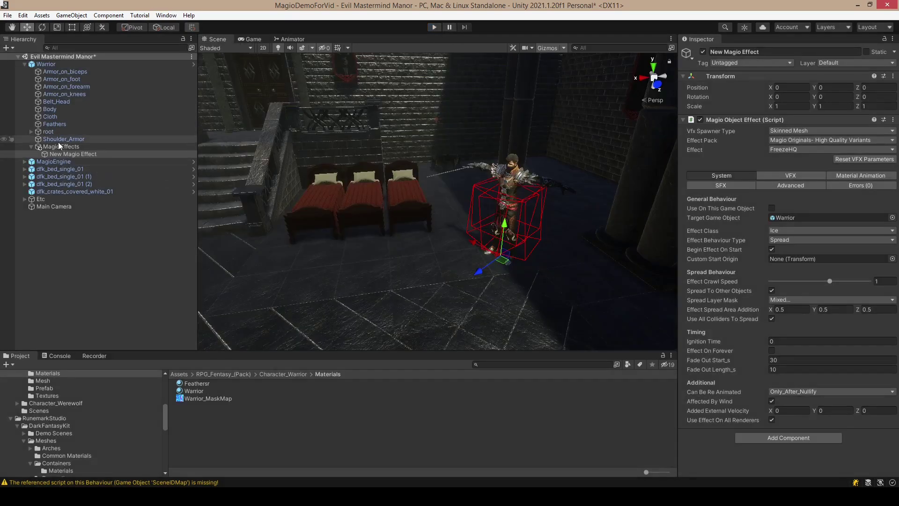
Step: Collapse the Warrior's hierarchy and create an empty GameObject at the scene root, keeping its default name
left_click(32, 147)
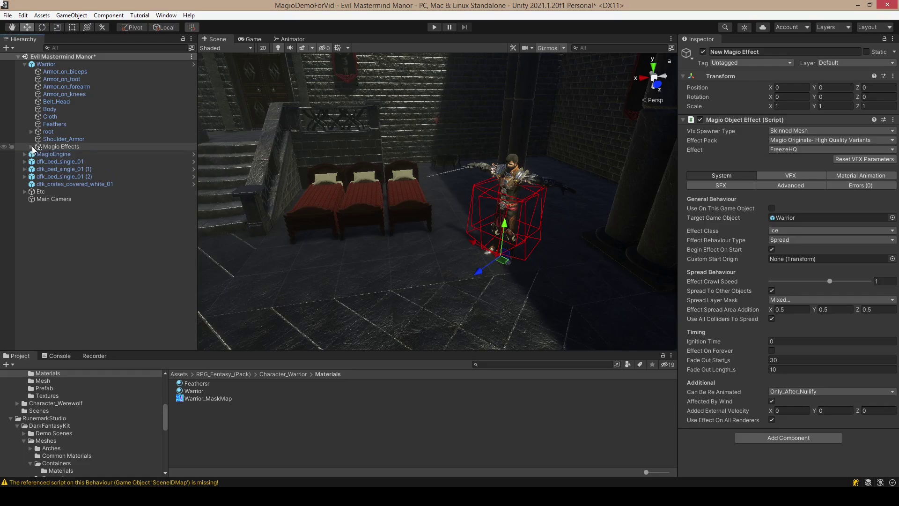
left_click(25, 65)
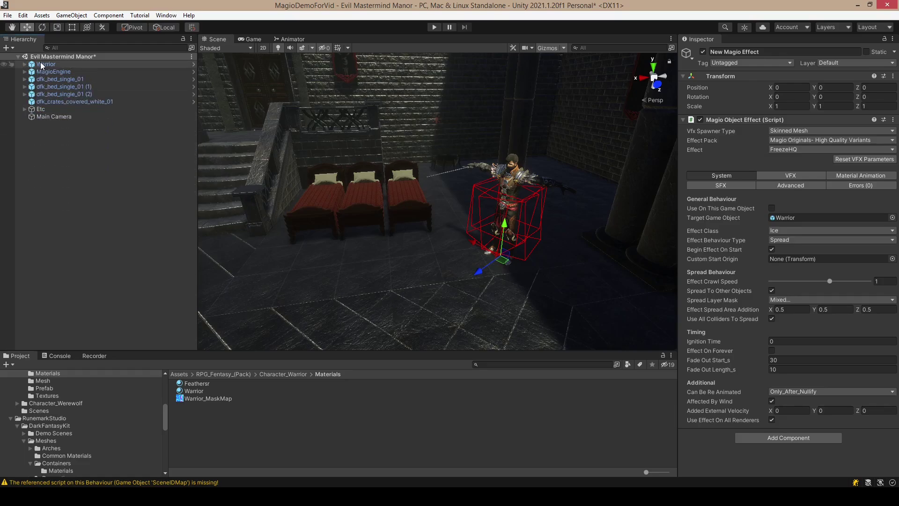
left_click(42, 65)
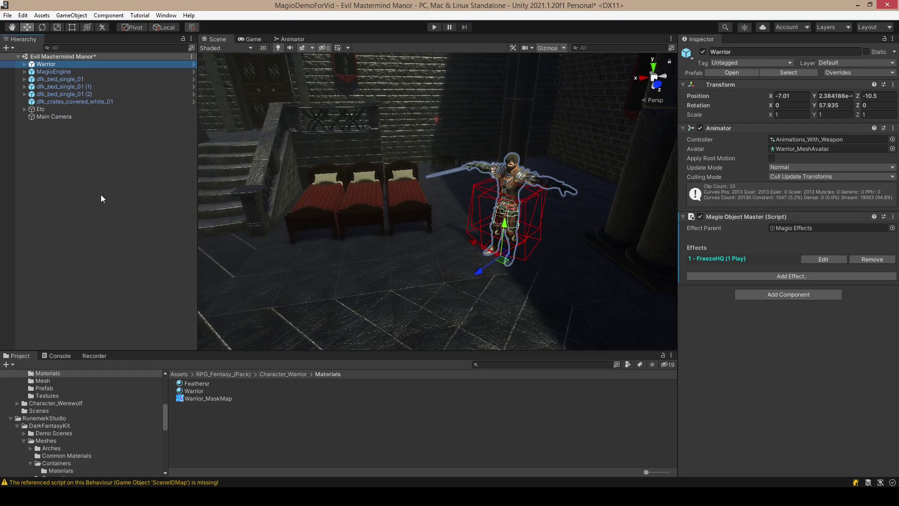
left_click(95, 178)
right_click(55, 144)
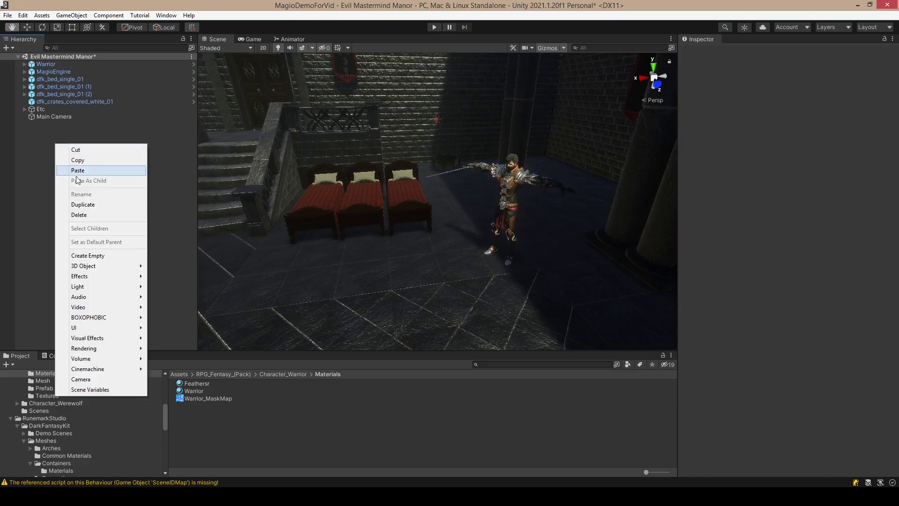
left_click(94, 257)
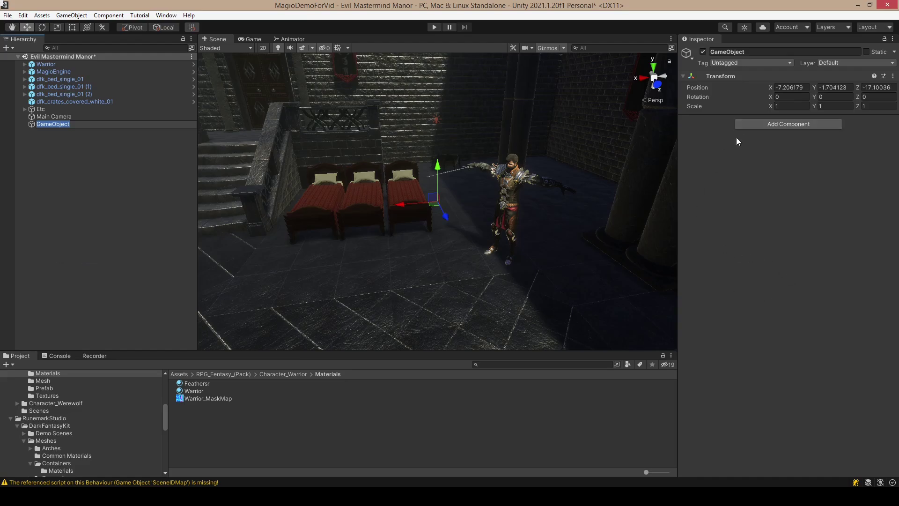
key("Return")
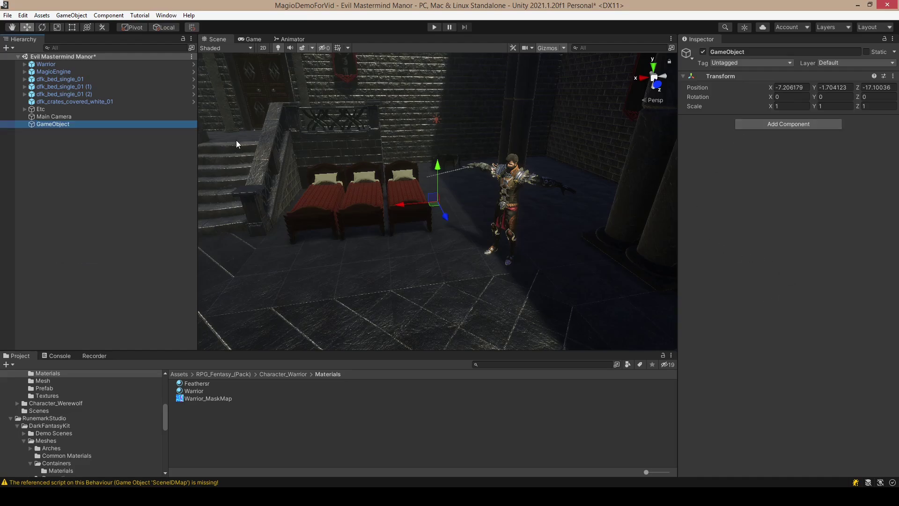
Step: Turn off Begin Effect On Start for the Warrior's FreezeHQ effect
left_click(46, 64)
left_click(823, 260)
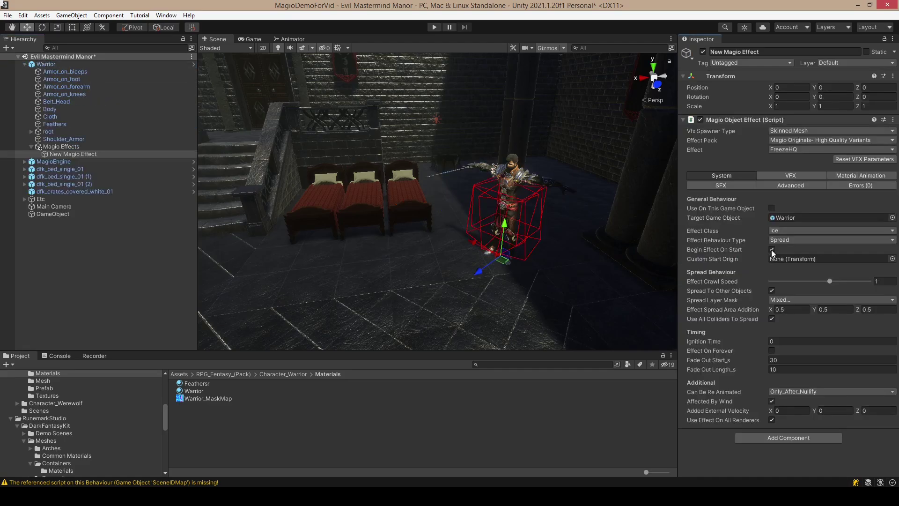
left_click(772, 250)
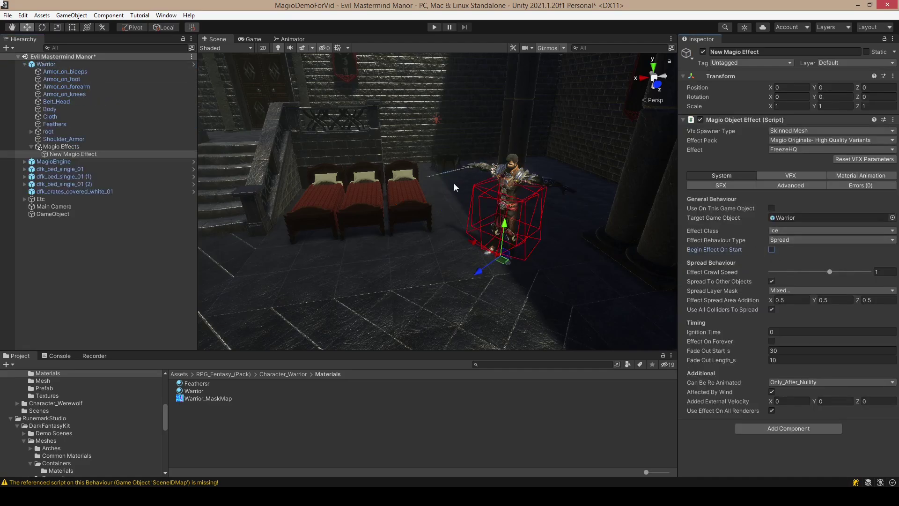
Step: Turn off Begin Effect On Start for the FreezeHQ effect of dfk_bed_single_01
right_click_drag(454, 188, 292, 189)
left_click(337, 204)
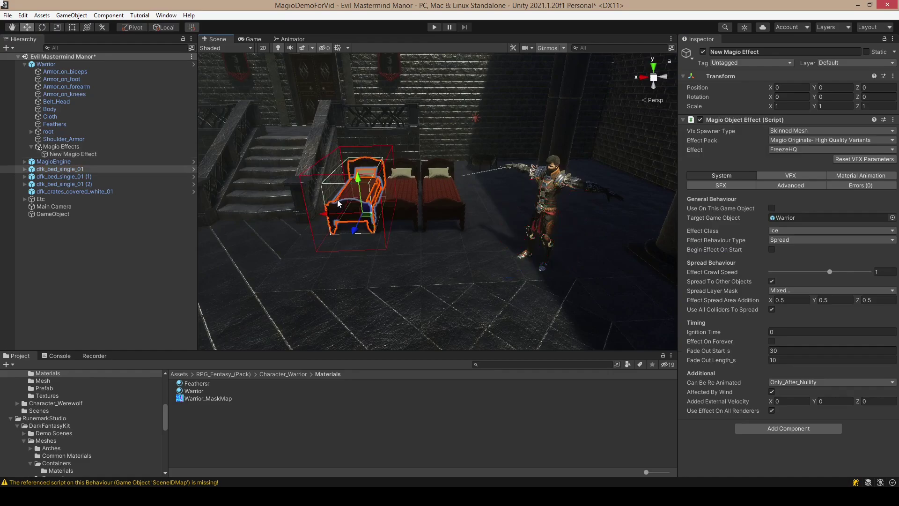
scroll(793, 432, "down", 3)
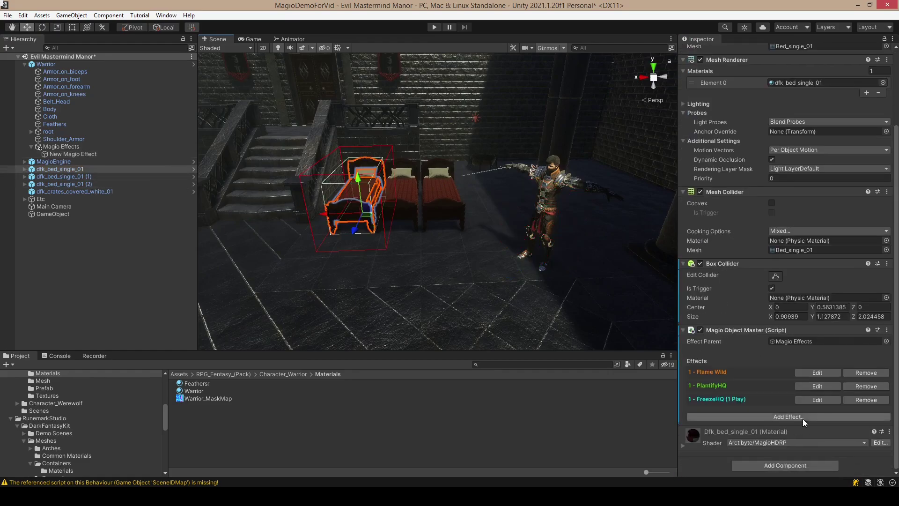
left_click(808, 401)
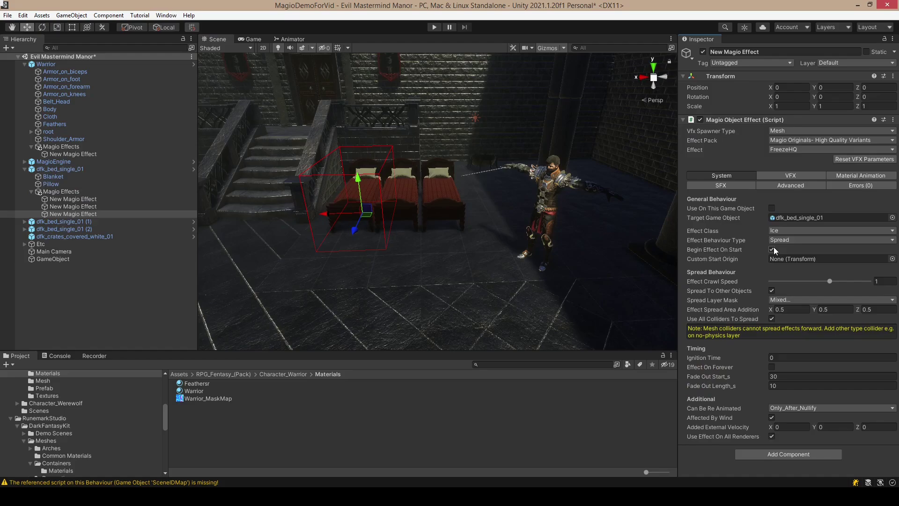
left_click(772, 249)
Step: Rename the new empty GameObject to Igniter
left_click(53, 259)
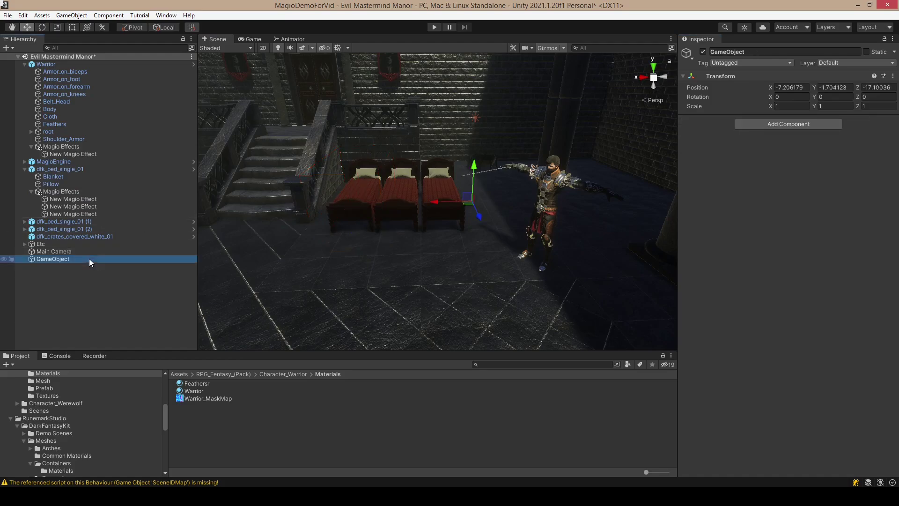
left_click(753, 52)
key("BackSpace")
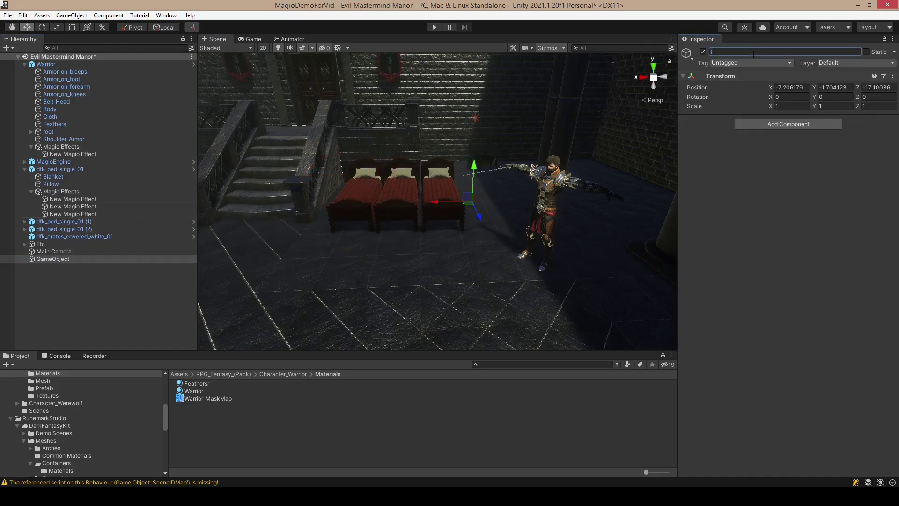
Step: Add a Sphere Ignite component to the Igniter and move it in front of the beds, at about X -4.45, Y 1.03, Z -9.28
left_click(783, 122)
type("sphere")
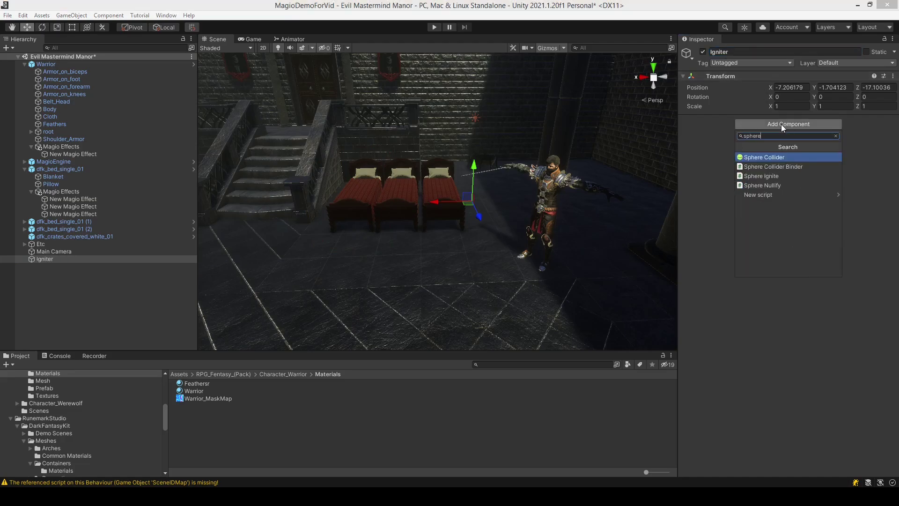
key("Down")
key("Down")
key("Return")
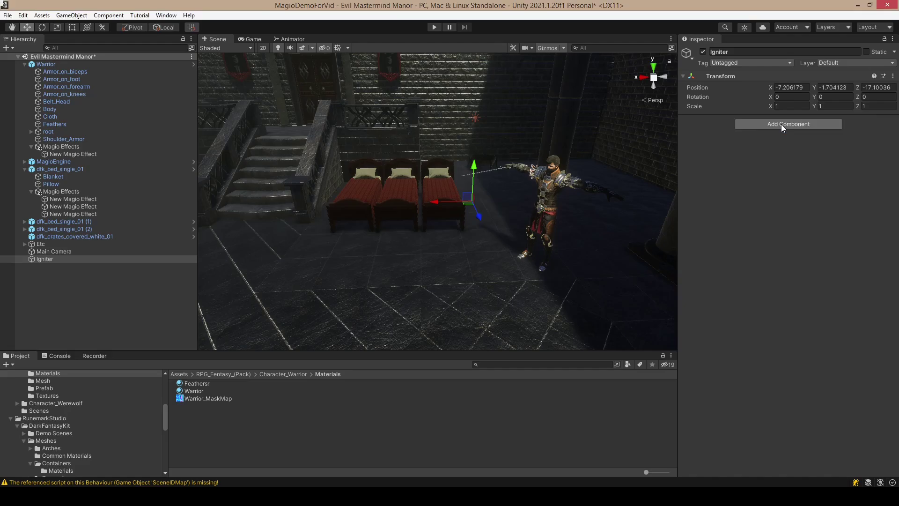
left_click_drag(467, 203, 418, 203)
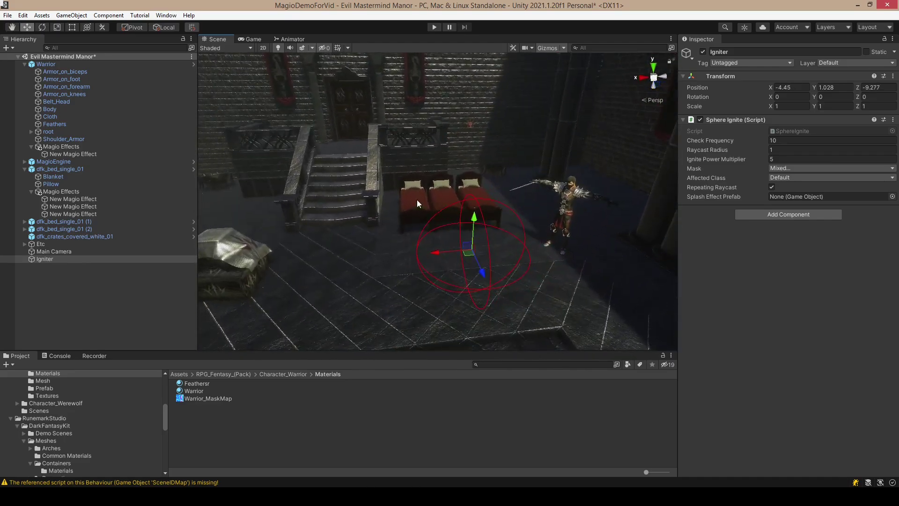
Step: Play the scene, set the Igniter's Affected Class to Flame and move it against the beds to test igniting them
left_click(432, 29)
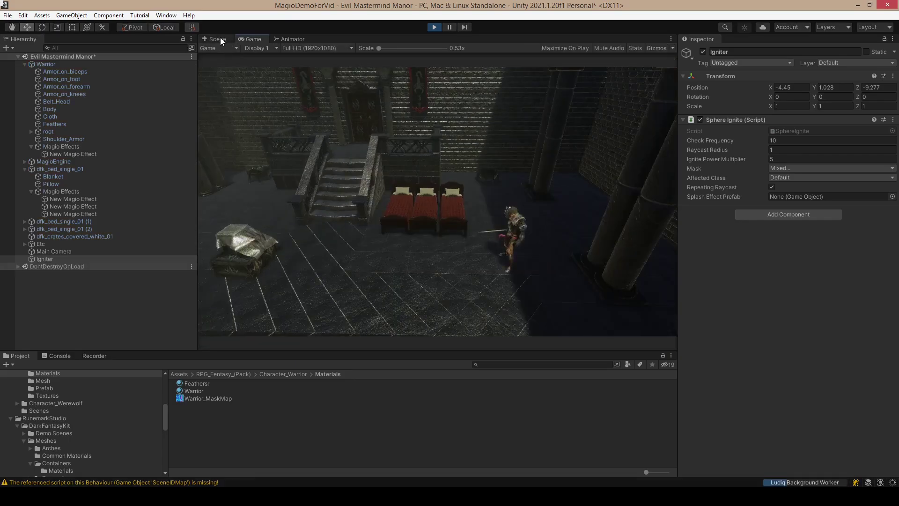
left_click(220, 39)
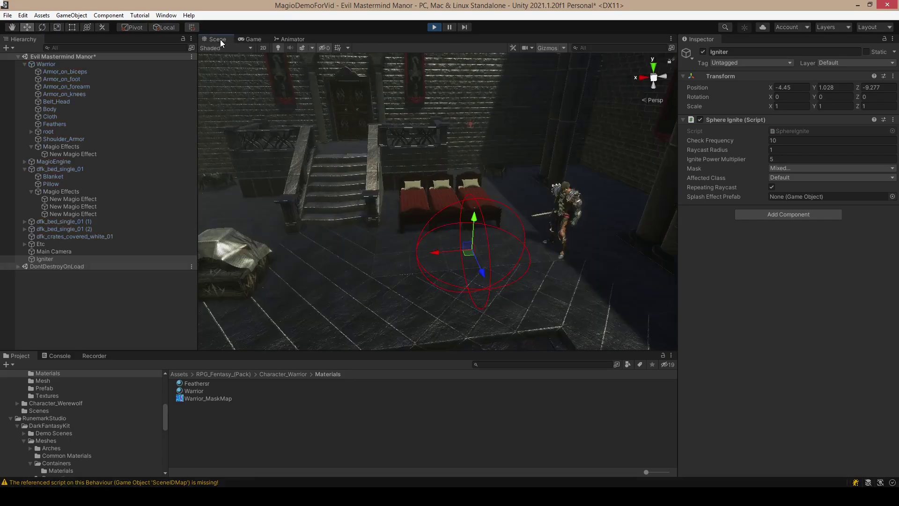
left_click(789, 179)
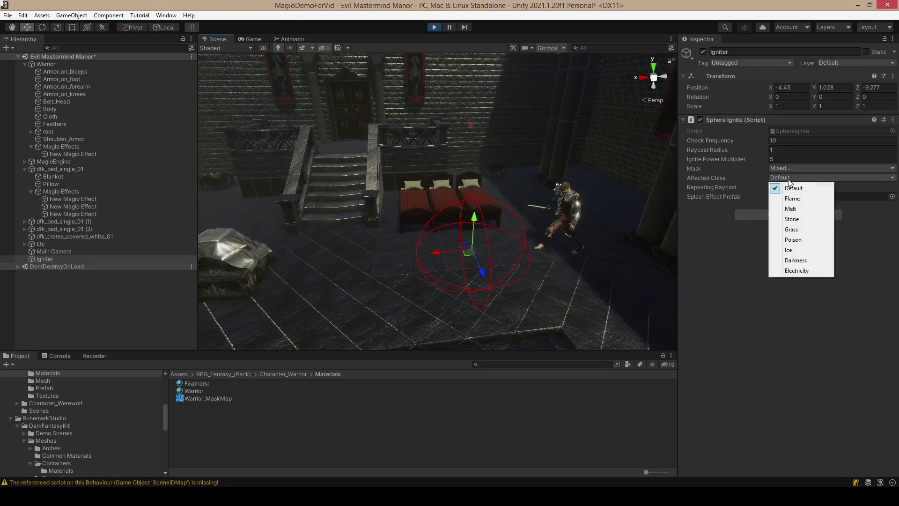
left_click(794, 198)
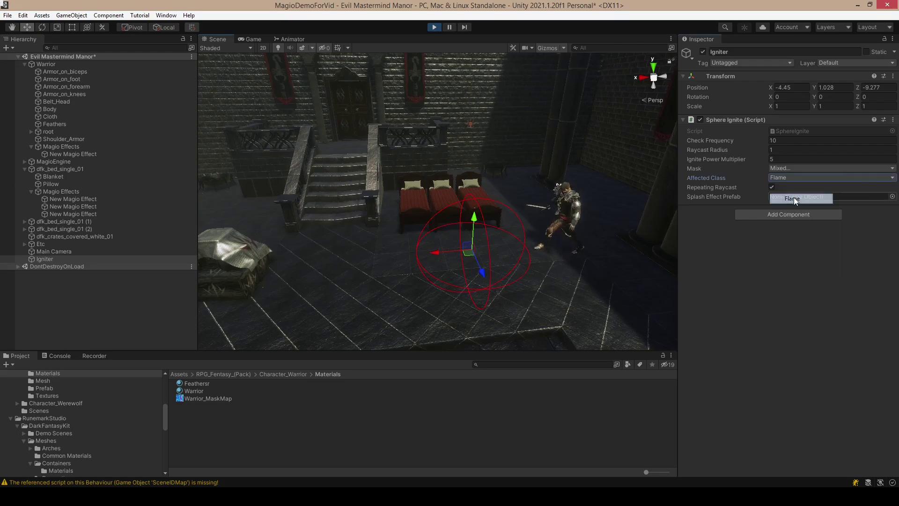
left_click_drag(468, 253, 498, 249)
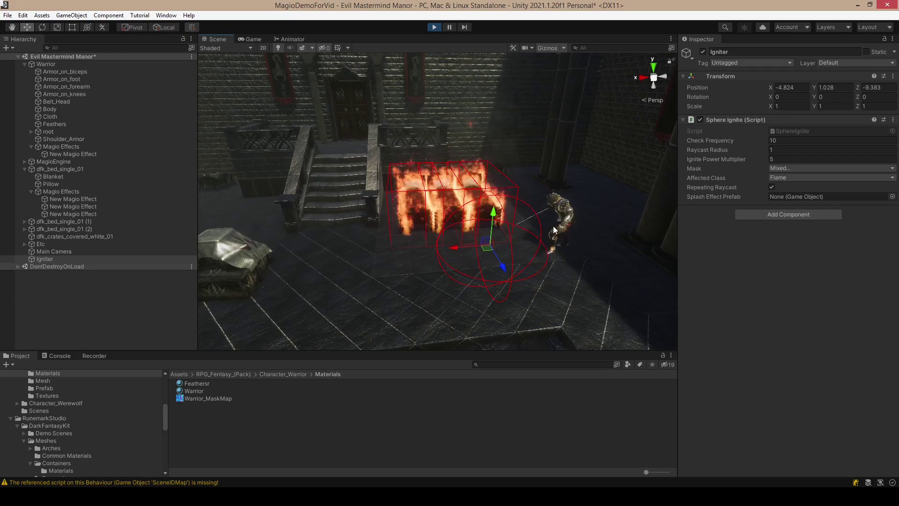
Step: Set the Igniter's Affected Class to Ice and move it through the Warrior and over to the crates, at about X -0.82, Z -9.82
left_click(782, 177)
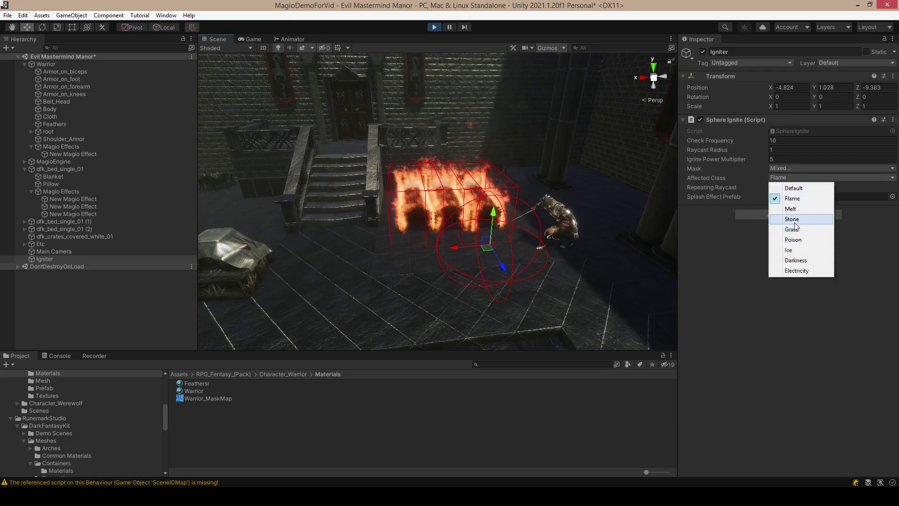
left_click(796, 250)
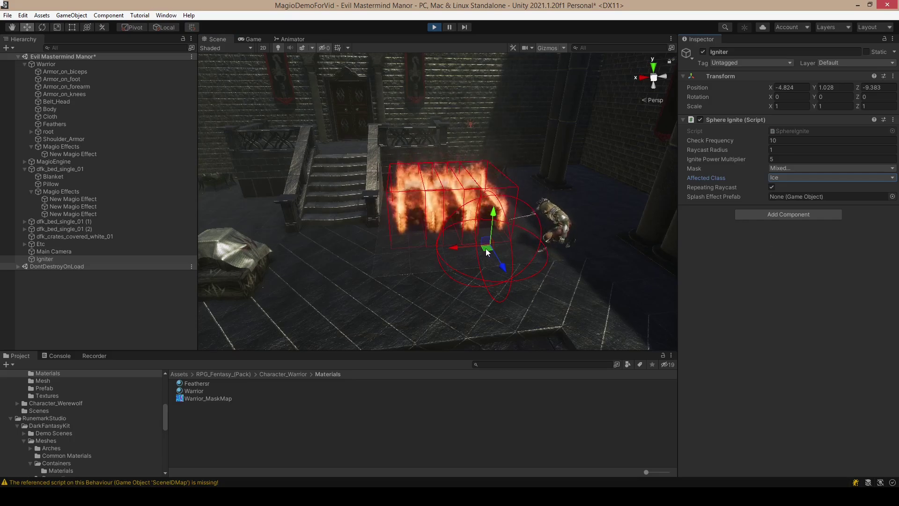
left_click_drag(486, 248, 233, 251)
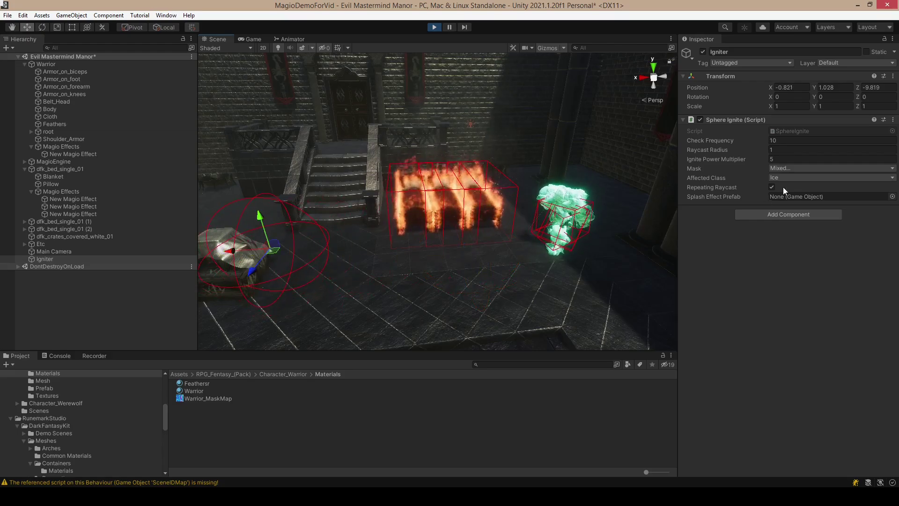
Step: Set the Igniter's Affected Class to Flame at the crates, move it away to about X -3.08, Z -9.71, and stop the test play
left_click(785, 179)
left_click(792, 198)
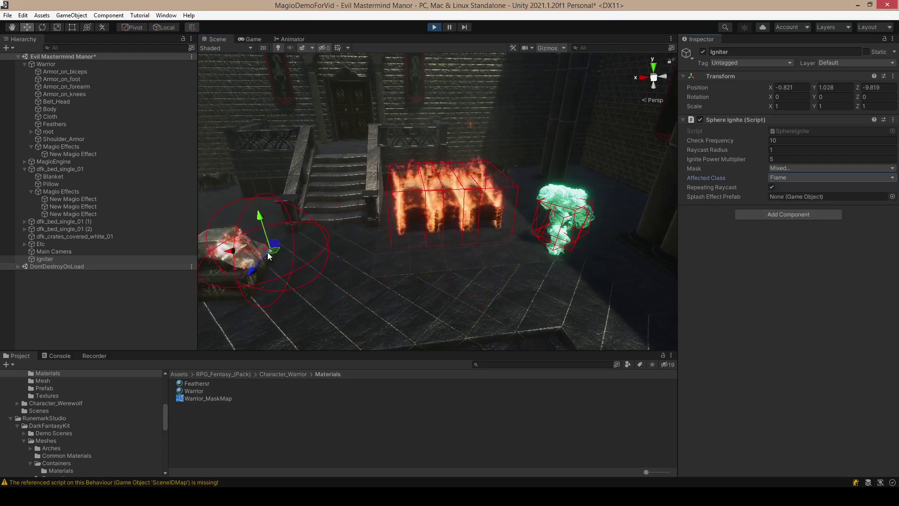
mouse_move(236, 253)
left_mouse_down()
mouse_move(388, 250)
mouse_move(403, 241)
left_mouse_up()
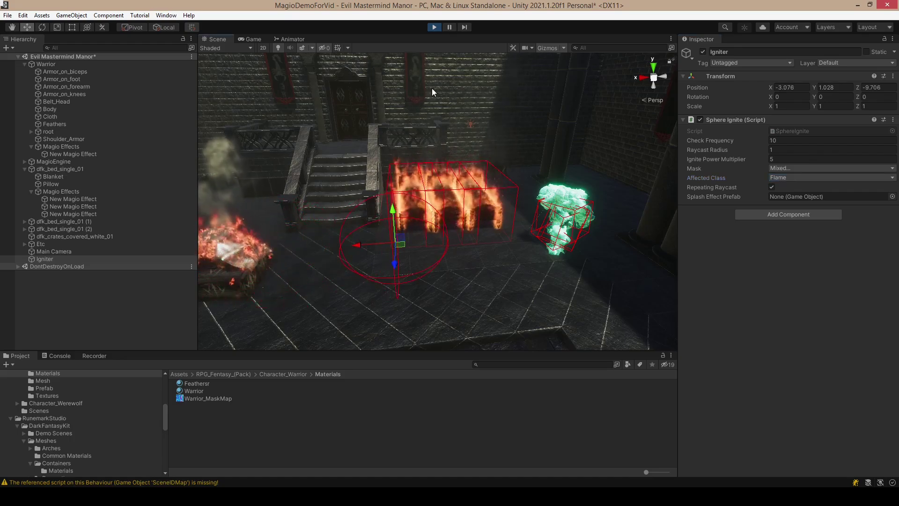
left_click(435, 27)
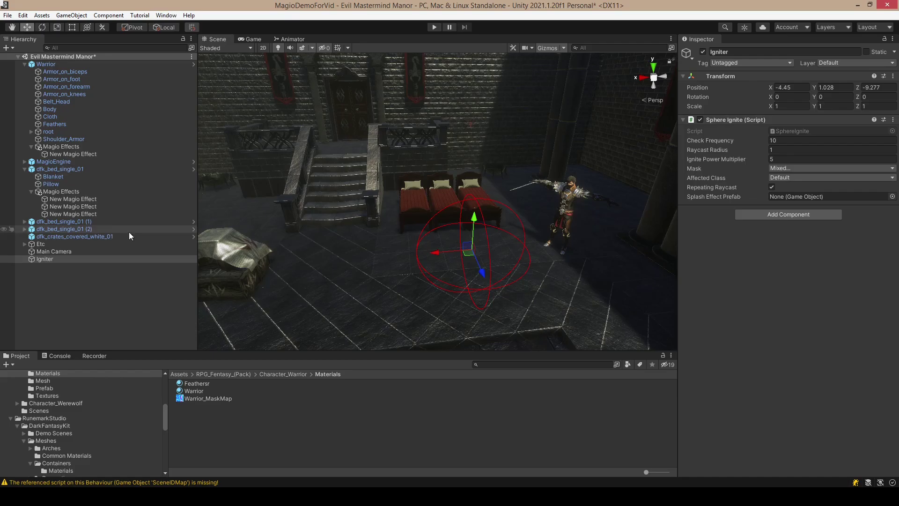
Step: Turn on Begin Effect On Start for the Flame Wild effect of dfk_bed_single_01 and for the Warrior's freeze effect
left_click(65, 199)
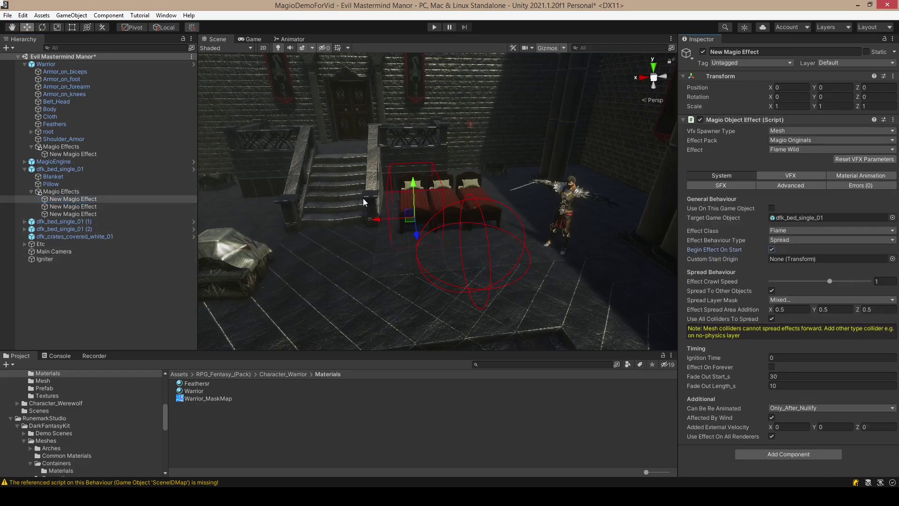
left_click(71, 153)
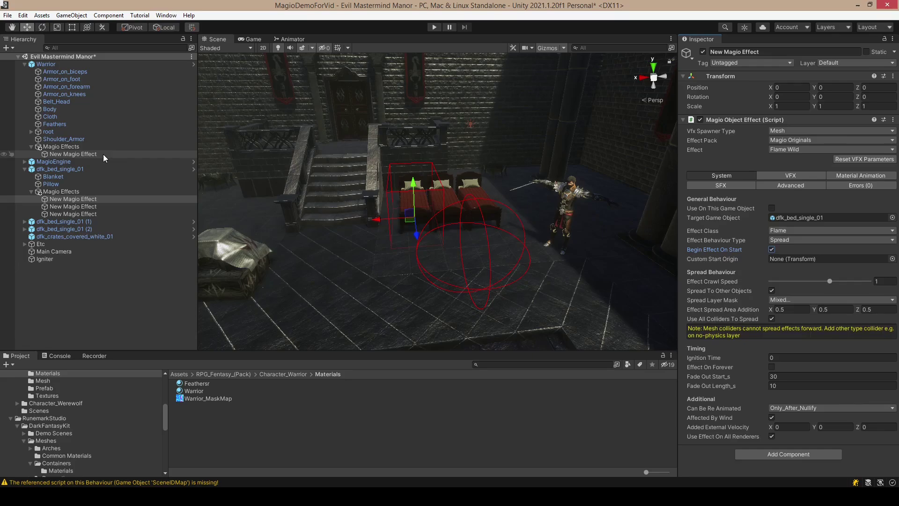
left_click(772, 249)
Step: Remove the Sphere Ignite component from the Igniter
left_click(45, 259)
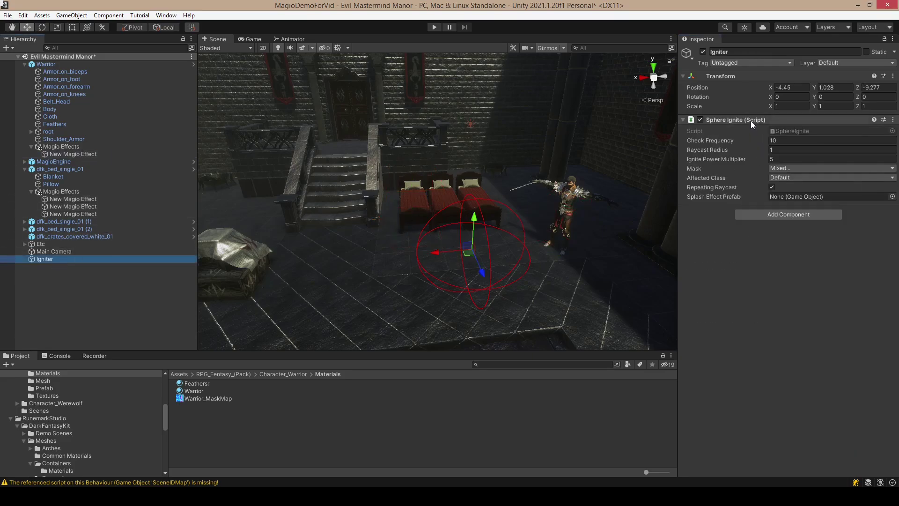
right_click(751, 121)
left_click(779, 140)
Step: Add a Sphere Nullify component to the Igniter and rename the object Extinguish
left_click(783, 124)
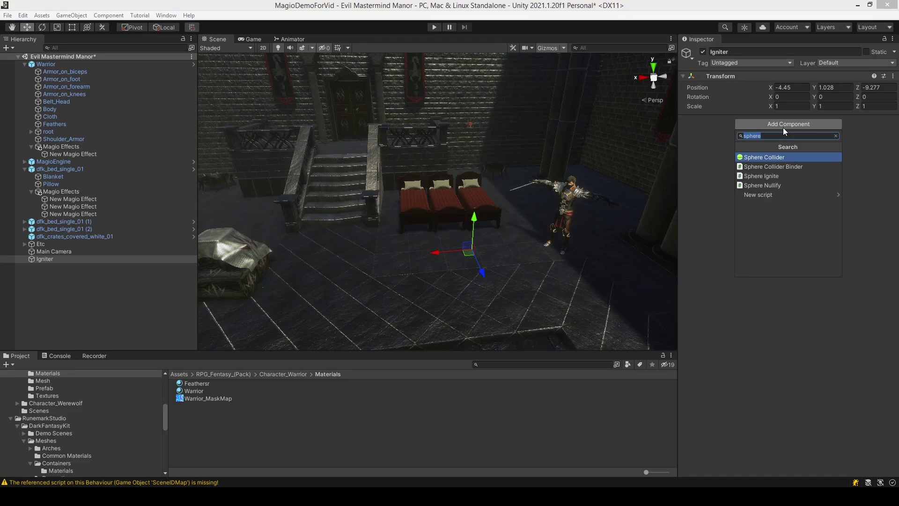
type("exti")
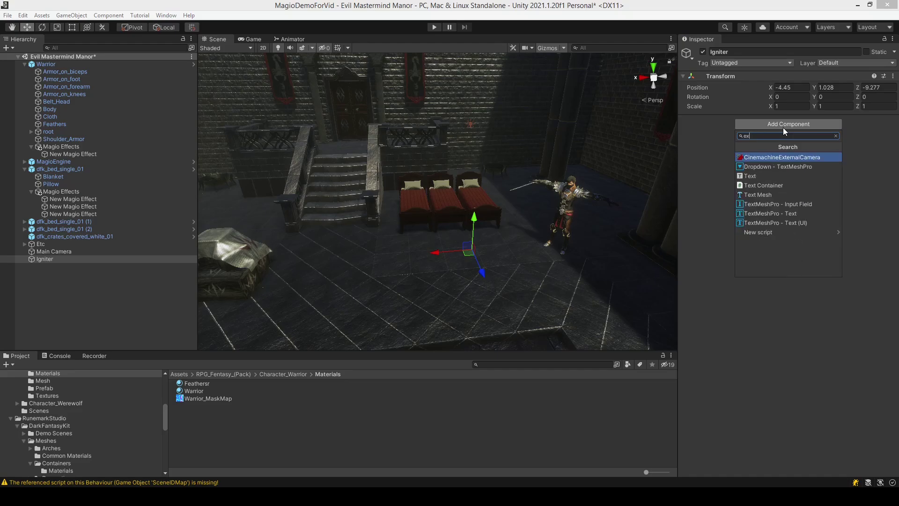
key("BackSpace")
key("BackSpace")
key("BackSpace")
key("BackSpace")
type("spher")
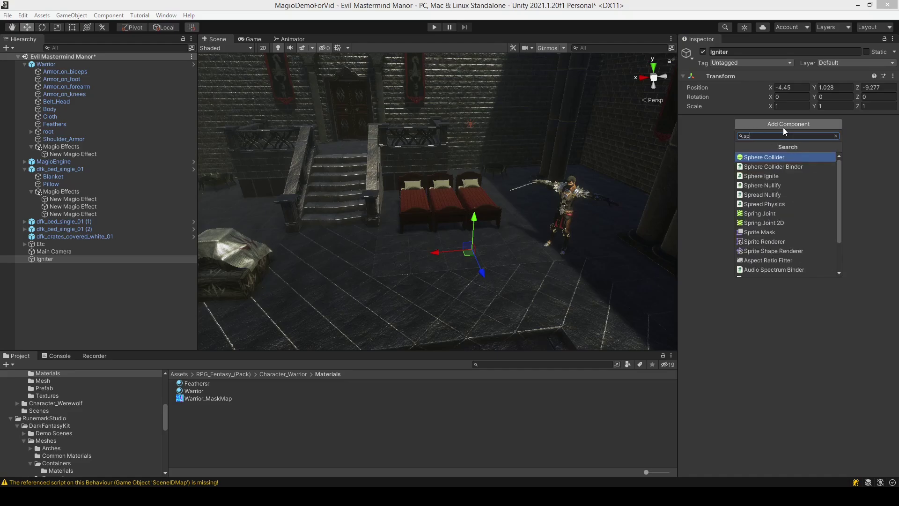
key("Down")
key("Down")
key("Down")
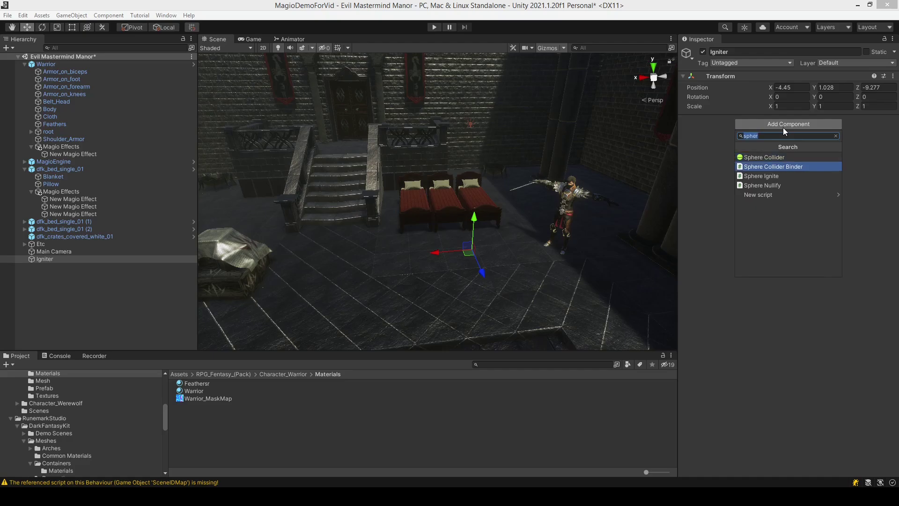
key("Return")
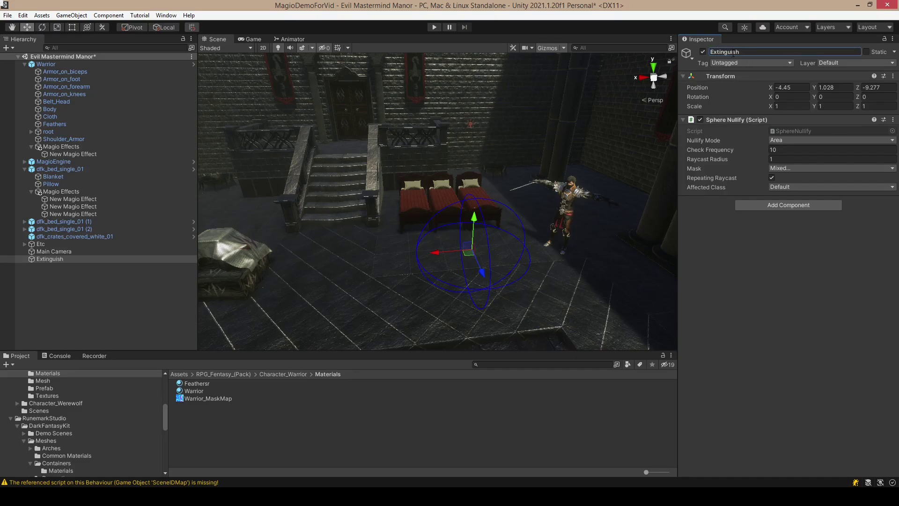
Step: Set the Affected Class of the Extinguish object's Sphere Nullify component to Flame
left_click(844, 187)
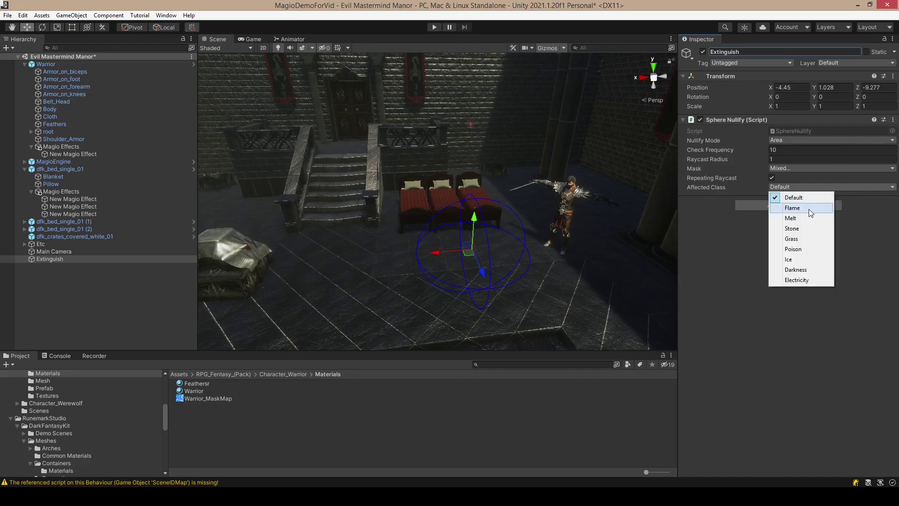
left_click(792, 208)
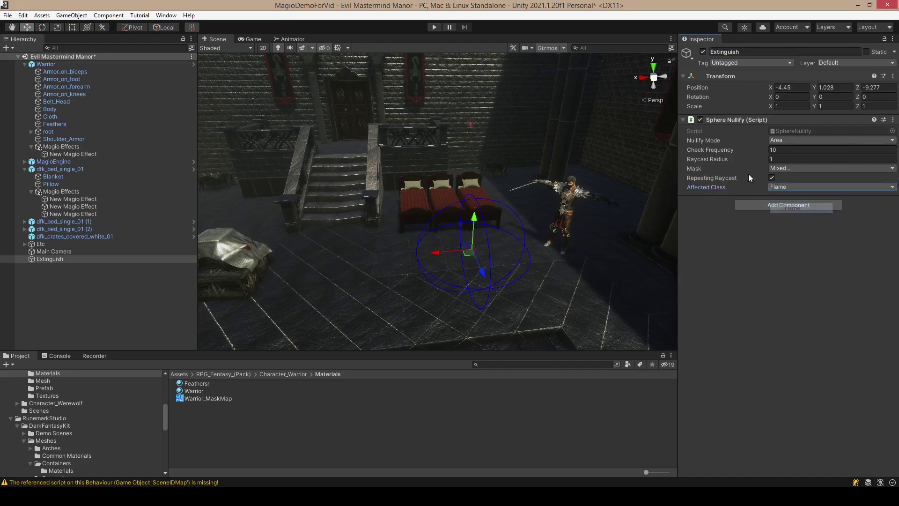
Step: Play the scene, test Extinguish on the burning beds at about X -4.48, Y 0.51, Z -11.85 with Raycast Radius 0.6, and stop playing
left_click(435, 27)
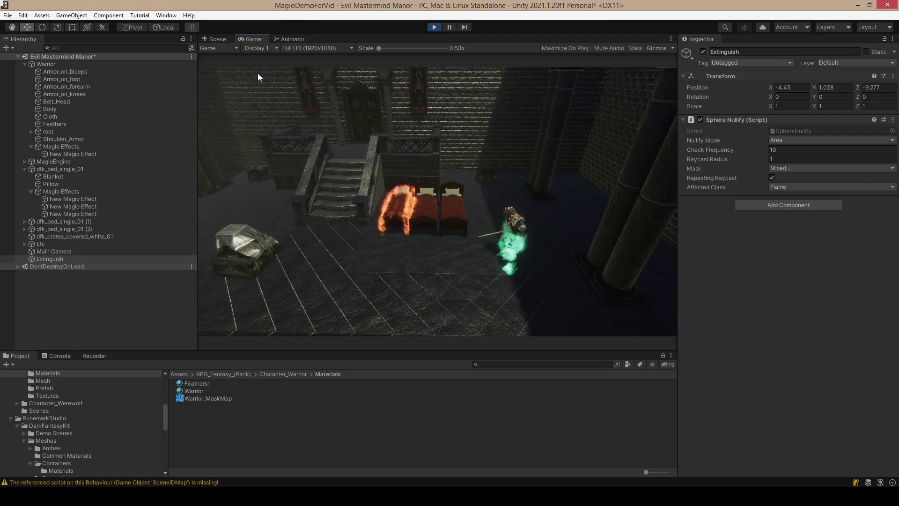
left_click(224, 39)
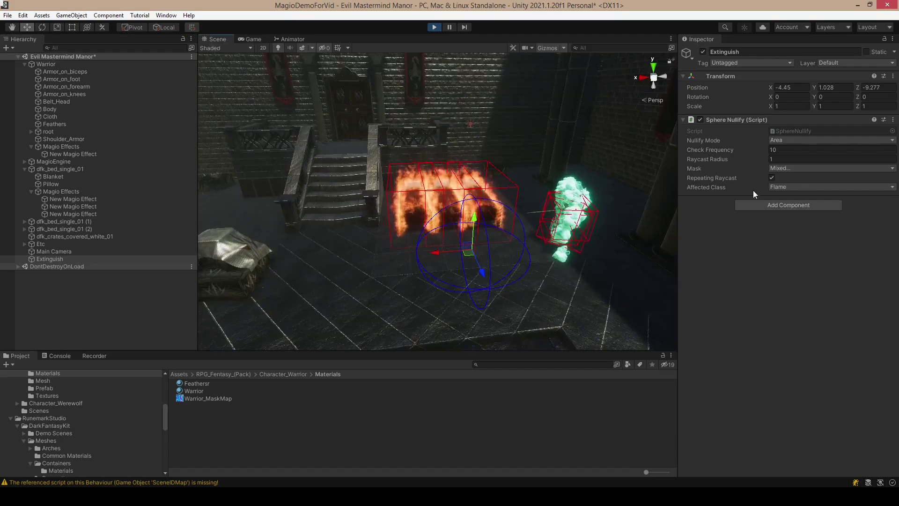
mouse_move(457, 260)
left_mouse_down()
mouse_move(434, 185)
mouse_move(419, 216)
mouse_move(450, 226)
mouse_move(446, 220)
left_mouse_up()
mouse_move(717, 158)
left_mouse_down()
mouse_move(749, 164)
mouse_move(713, 164)
left_mouse_up()
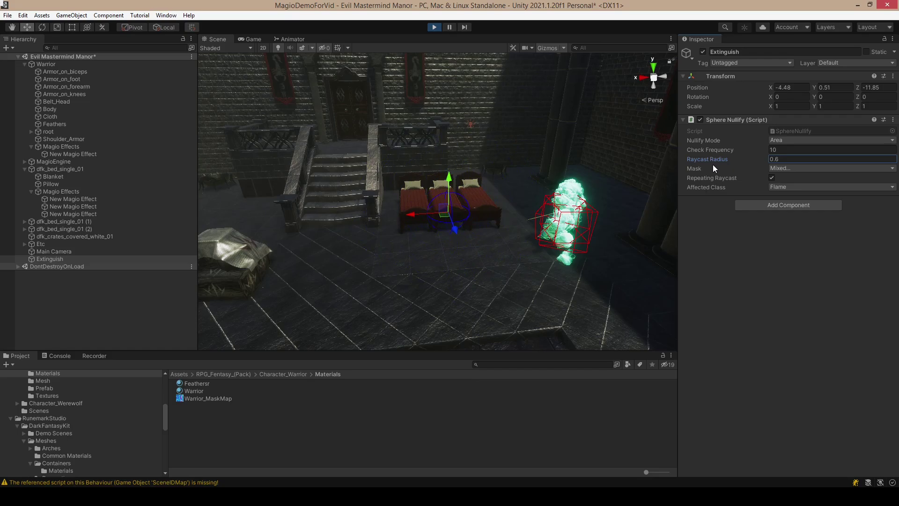
key("ctrl+p")
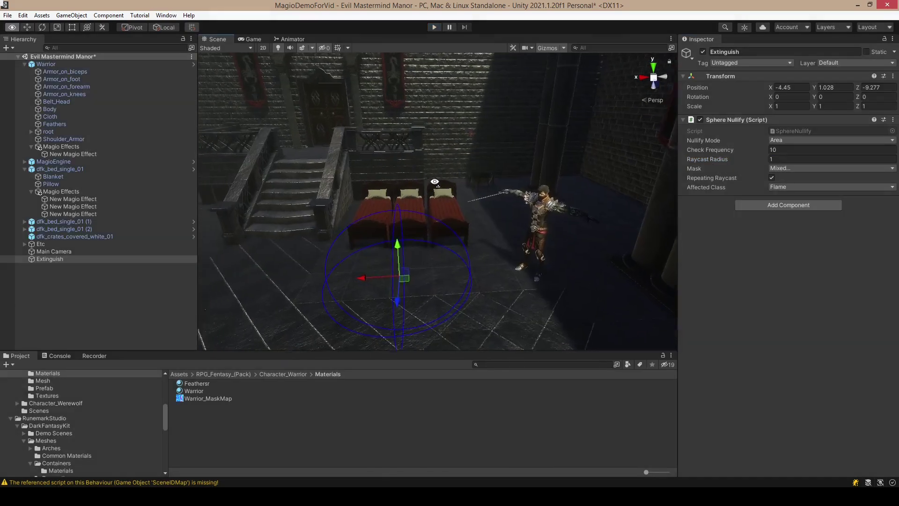